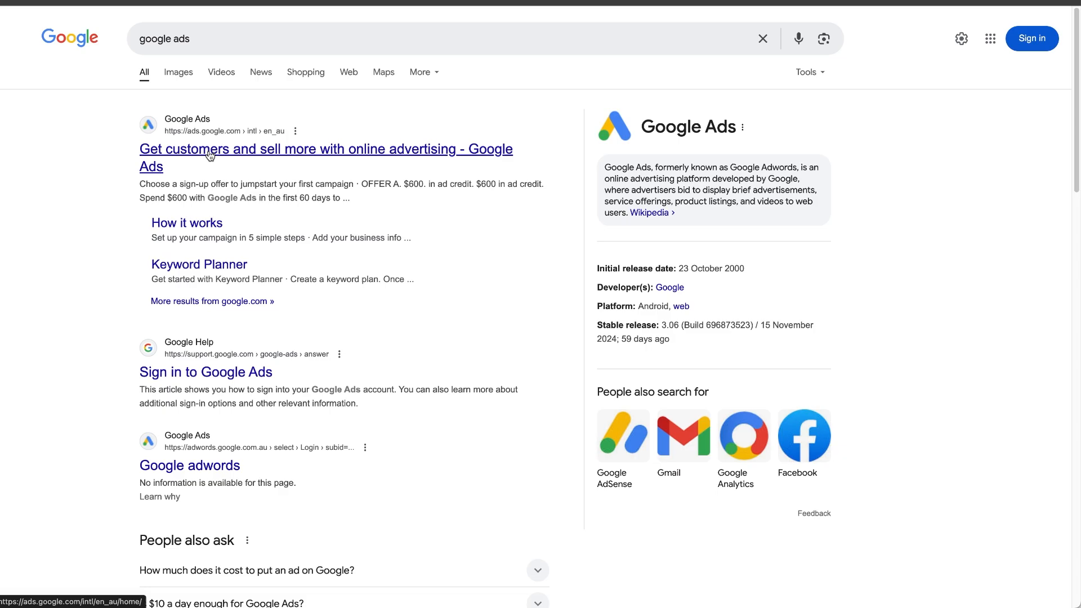
Switch to Google Ads and open Discover new keywords in the Keyword Planner.
{"action": "left_click", "coordinate": [948, 26]}
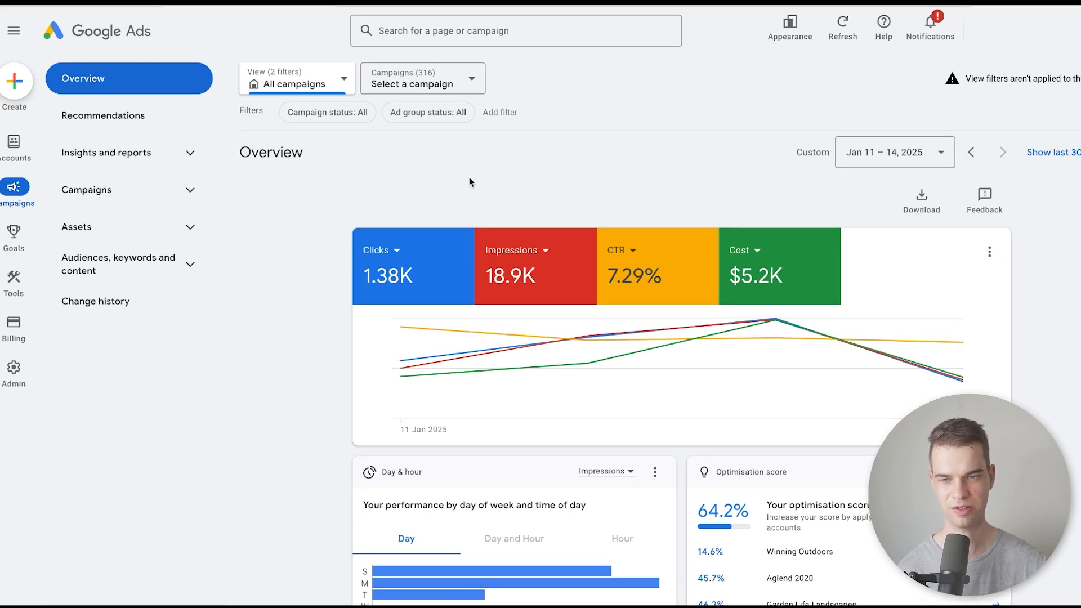
{"action": "mouse_move", "coordinate": [21, 142]}
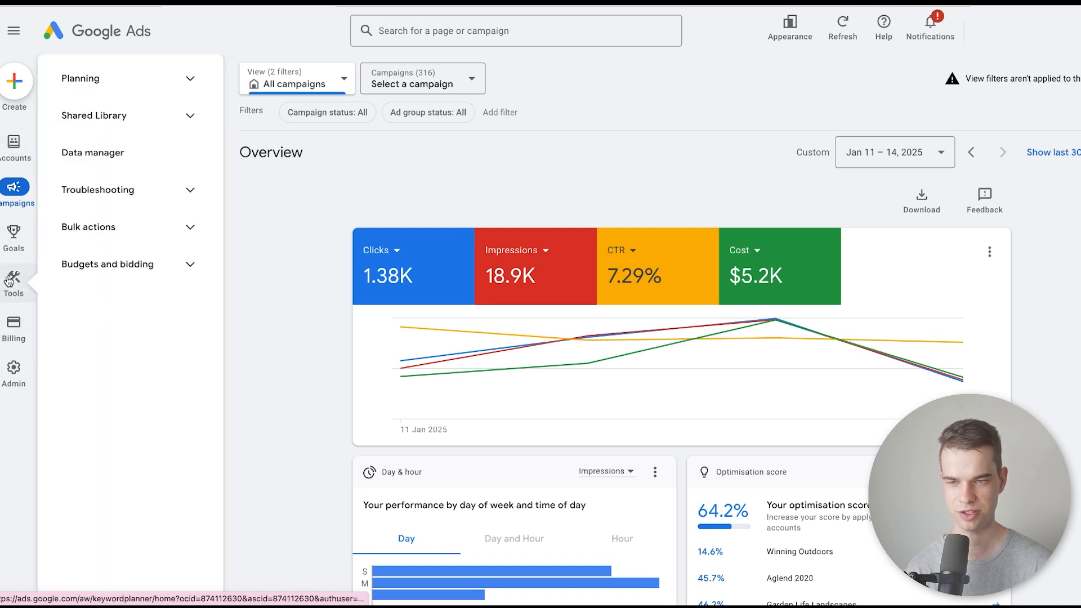
{"action": "left_click", "coordinate": [10, 281]}
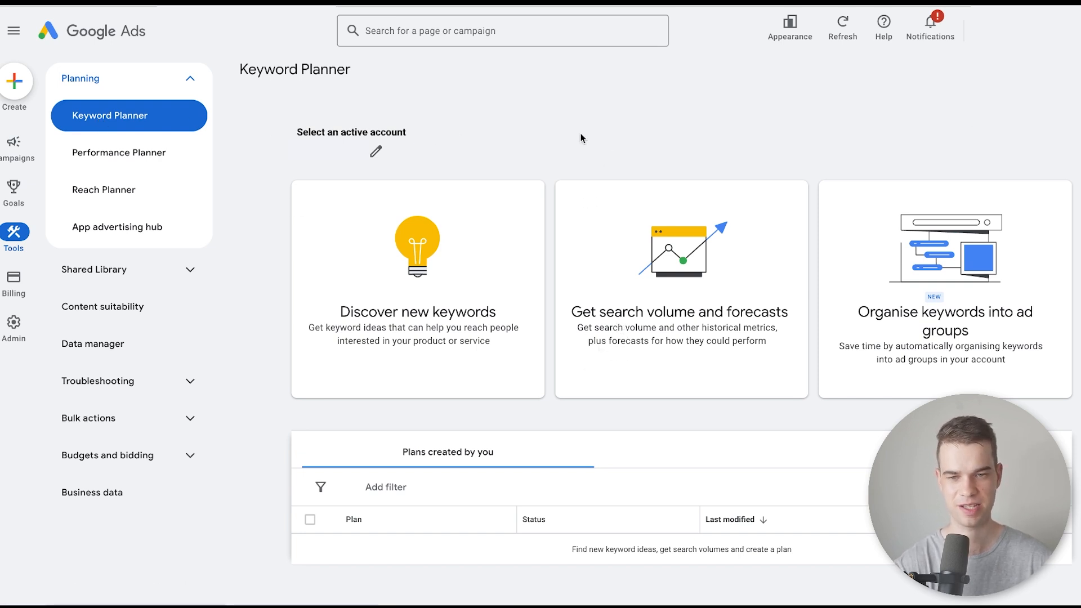
{"action": "left_click", "coordinate": [363, 343]}
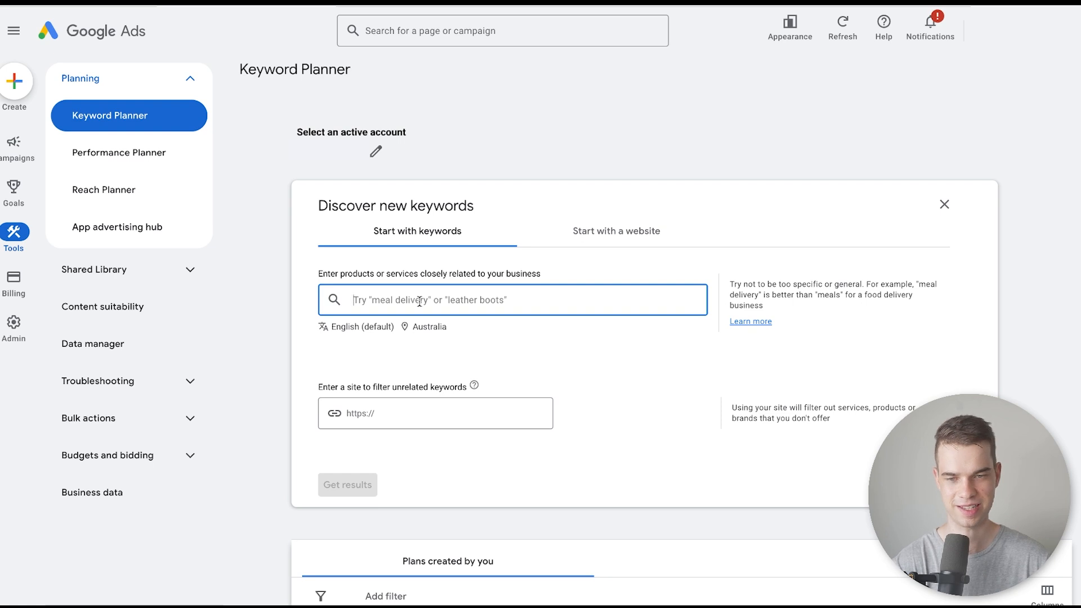
Enter "roof replacement" and "brisbane roofing" as seed keywords and get the keyword ideas for them.
{"action": "type", "text": "repair"}
{"action": "key", "text": "BackSpace"}
{"action": "key", "text": "BackSpace"}
{"action": "key", "text": "BackSpace"}
{"action": "key", "text": "BackSpace"}
{"action": "key", "text": "BackSpace"}
{"action": "type", "text": "oof replacement"}
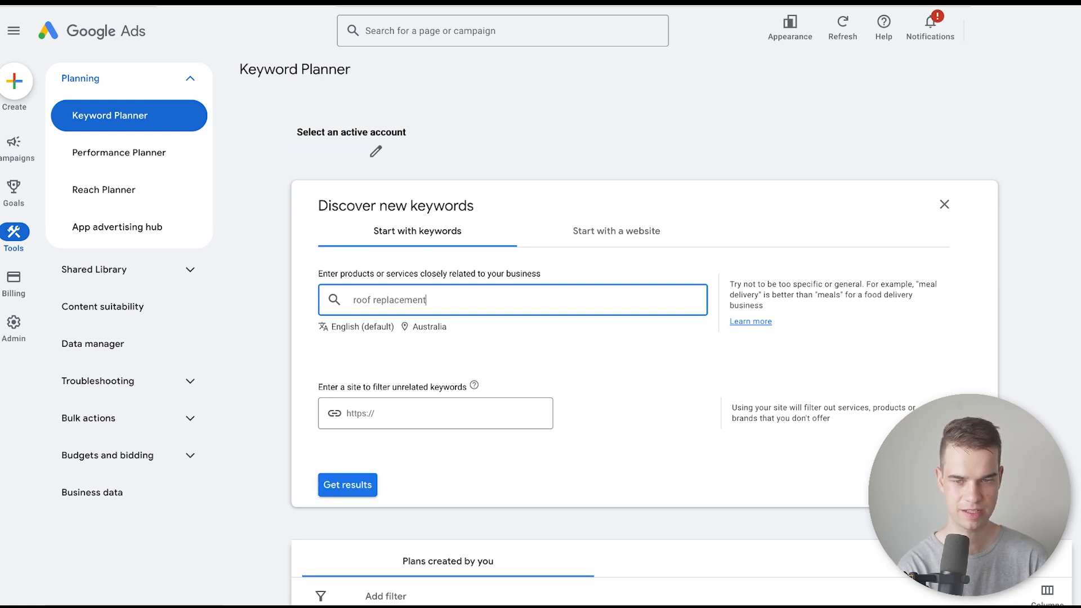
{"action": "key", "text": "Return"}
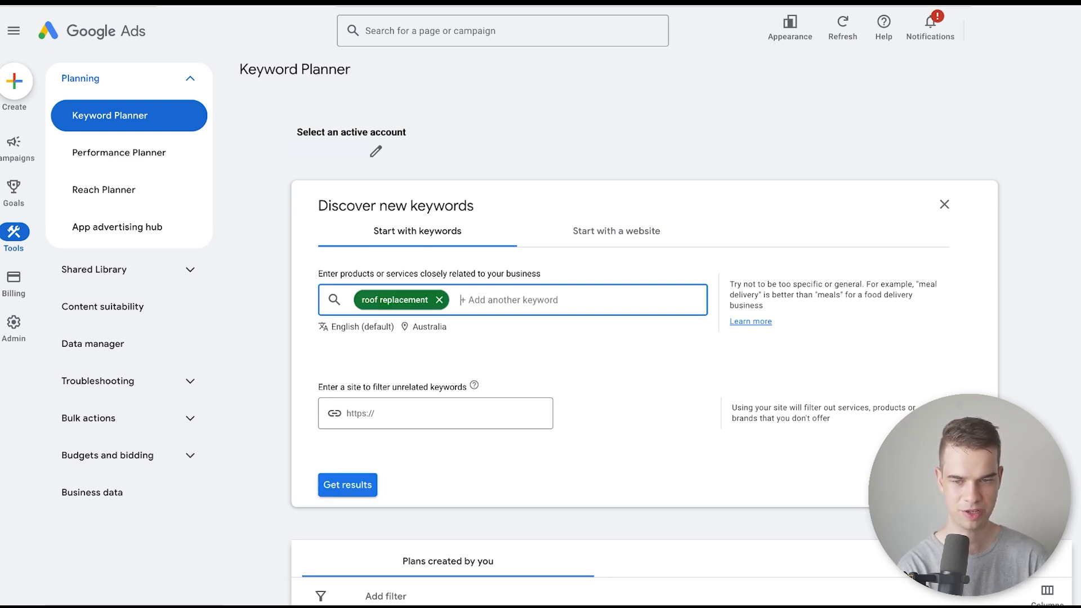
{"action": "type", "text": "brisbane roofing"}
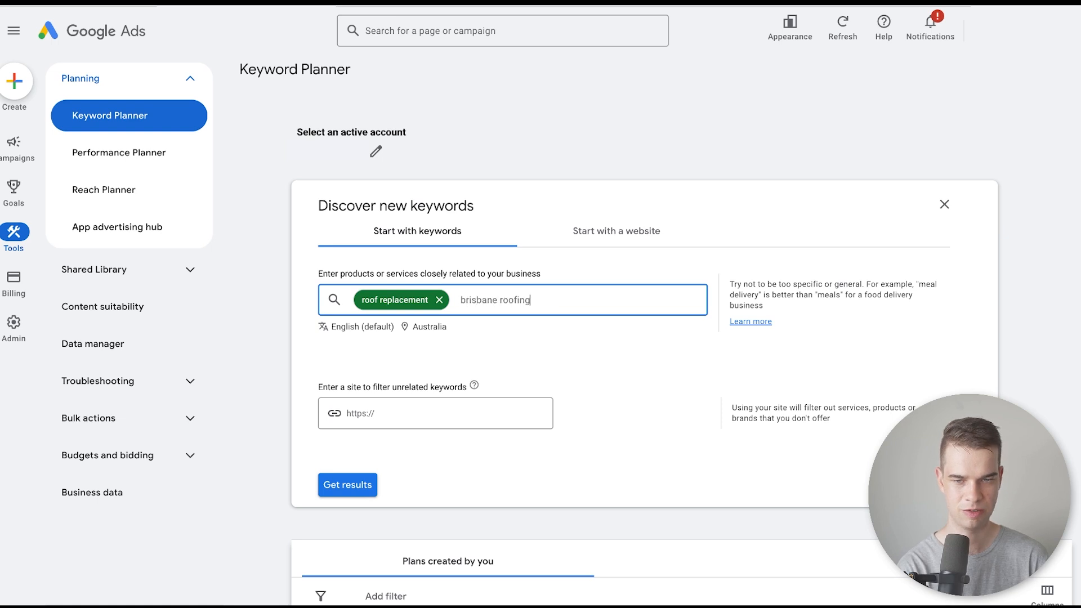
{"action": "key", "text": "Return"}
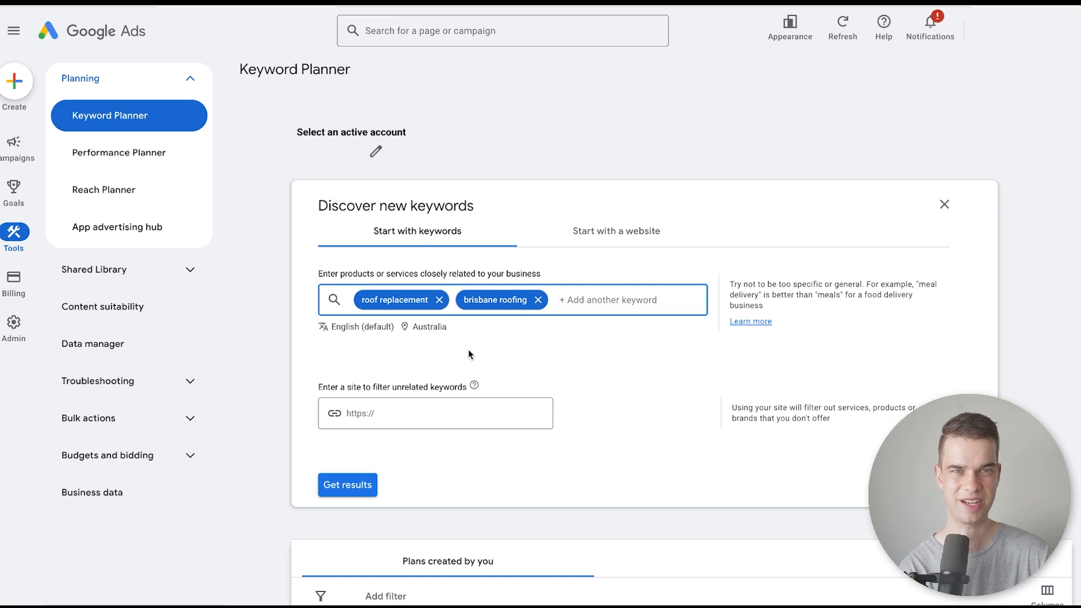
{"action": "left_click", "coordinate": [339, 488]}
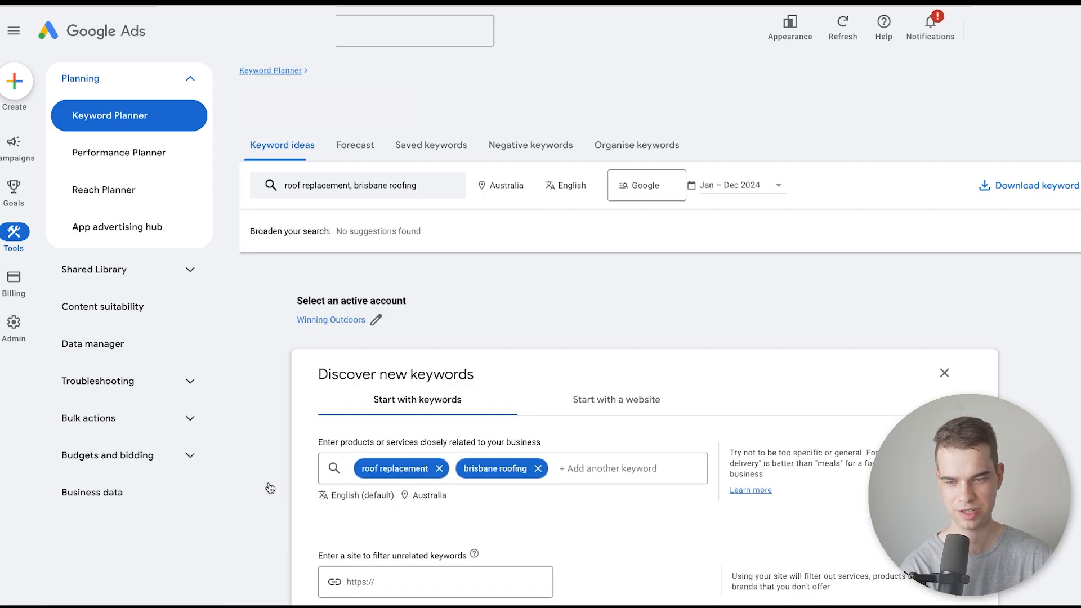
Replace Australia with Brisbane, Queensland, Australia as the keyword plan's target location and save it.
{"action": "scroll", "coordinate": [417, 325], "scroll_direction": "down", "scroll_amount": 5}
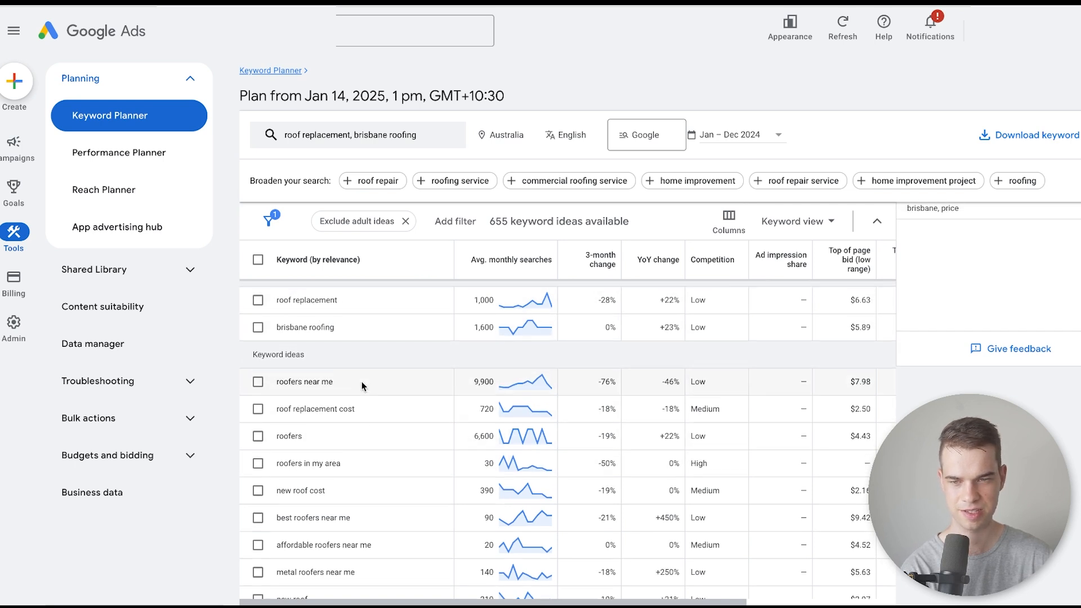
{"action": "scroll", "coordinate": [349, 327], "scroll_direction": "up", "scroll_amount": 1}
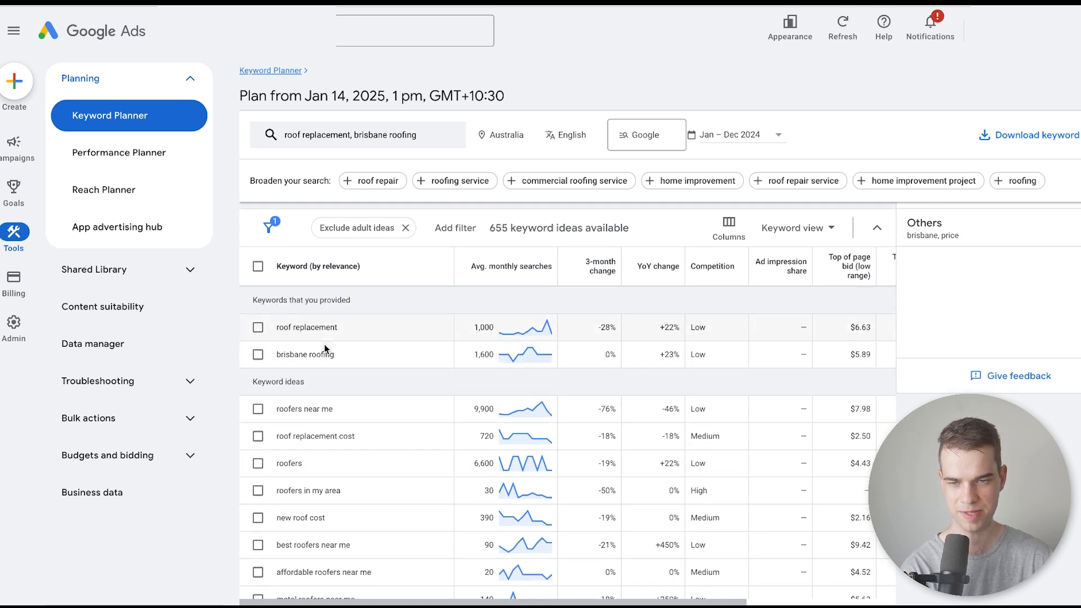
{"action": "scroll", "coordinate": [326, 359], "scroll_direction": "down", "scroll_amount": 3}
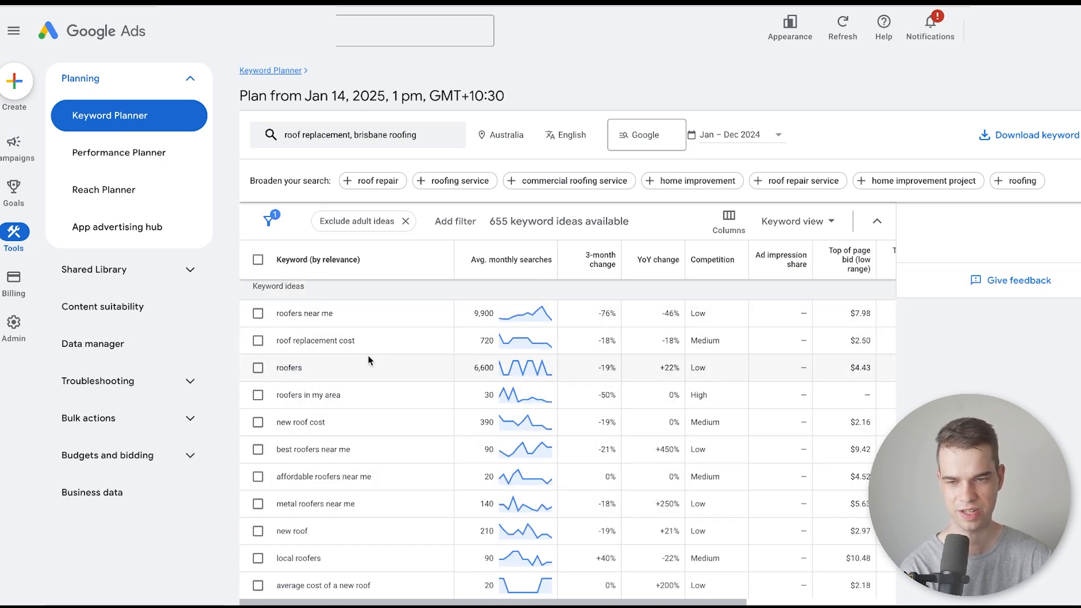
{"action": "scroll", "coordinate": [446, 393], "scroll_direction": "up", "scroll_amount": 3}
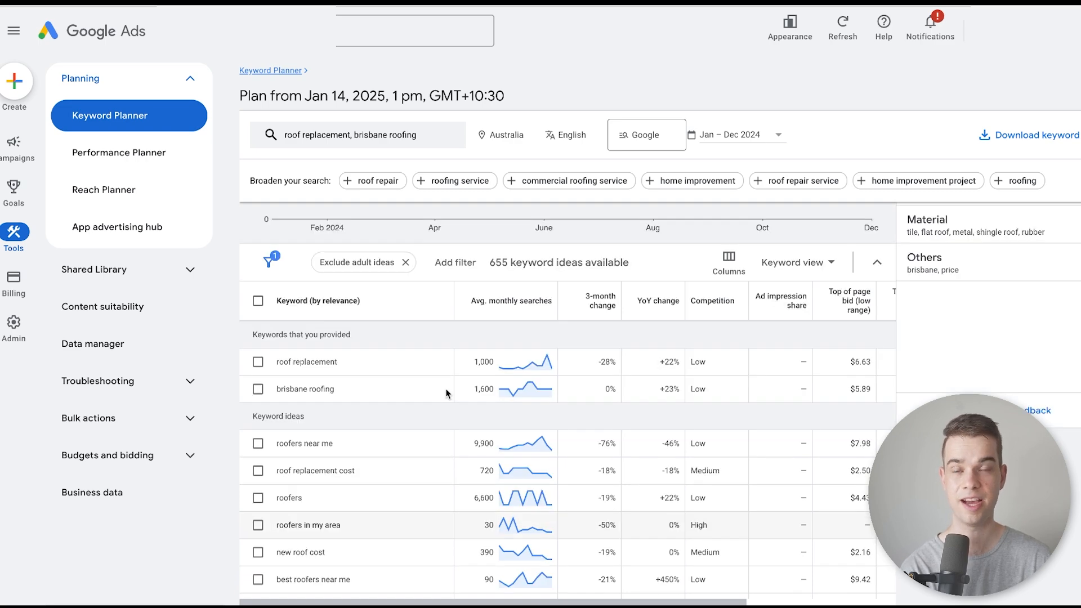
{"action": "scroll", "coordinate": [478, 365], "scroll_direction": "up", "scroll_amount": 2}
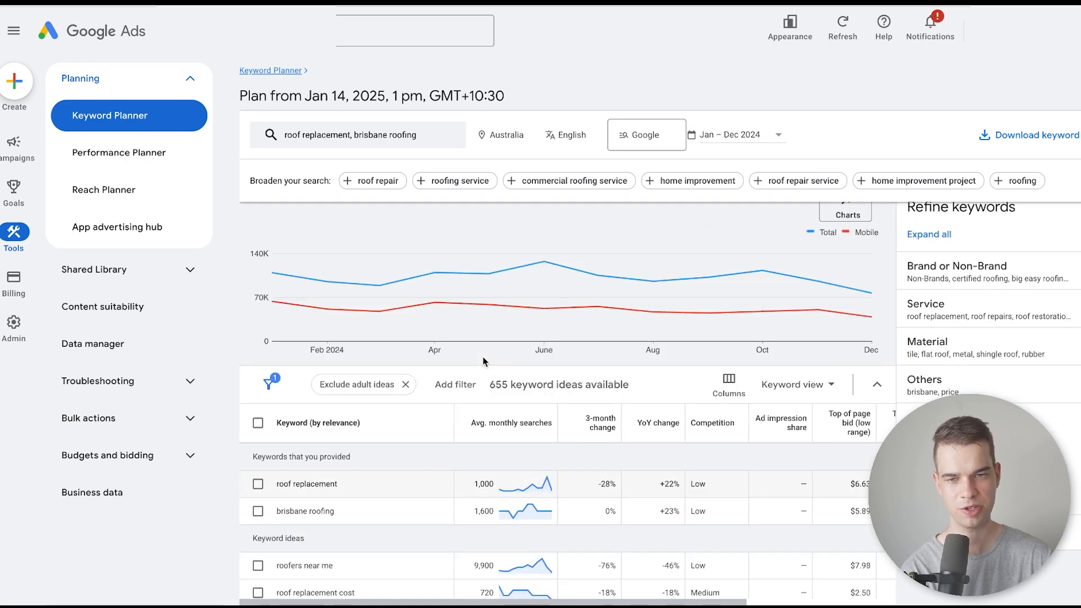
{"action": "left_click", "coordinate": [529, 140]}
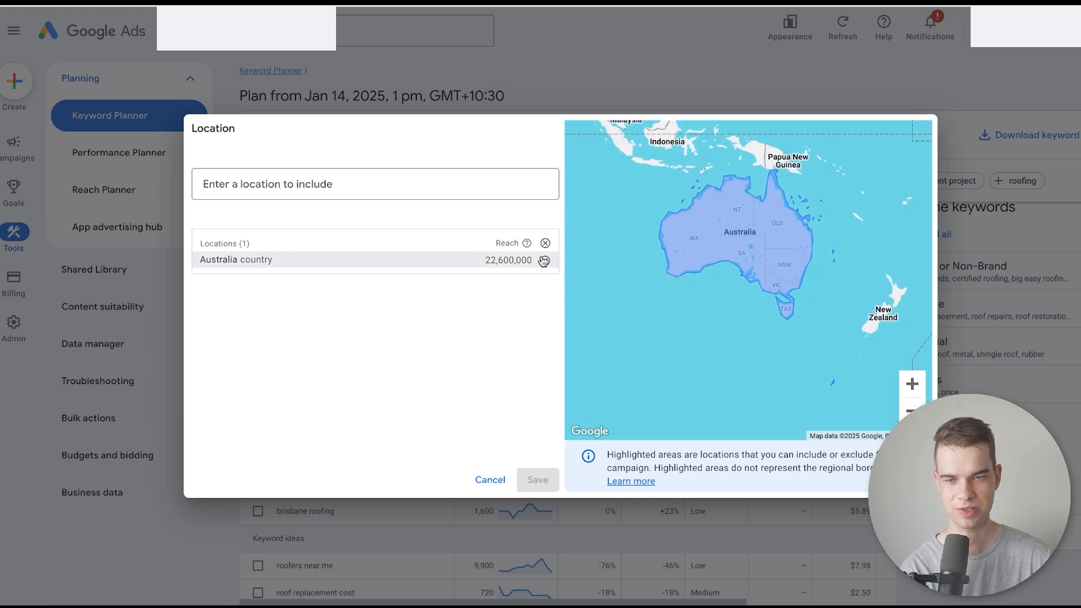
{"action": "left_click", "coordinate": [545, 260]}
{"action": "left_click", "coordinate": [464, 190]}
{"action": "type", "text": "bri"}
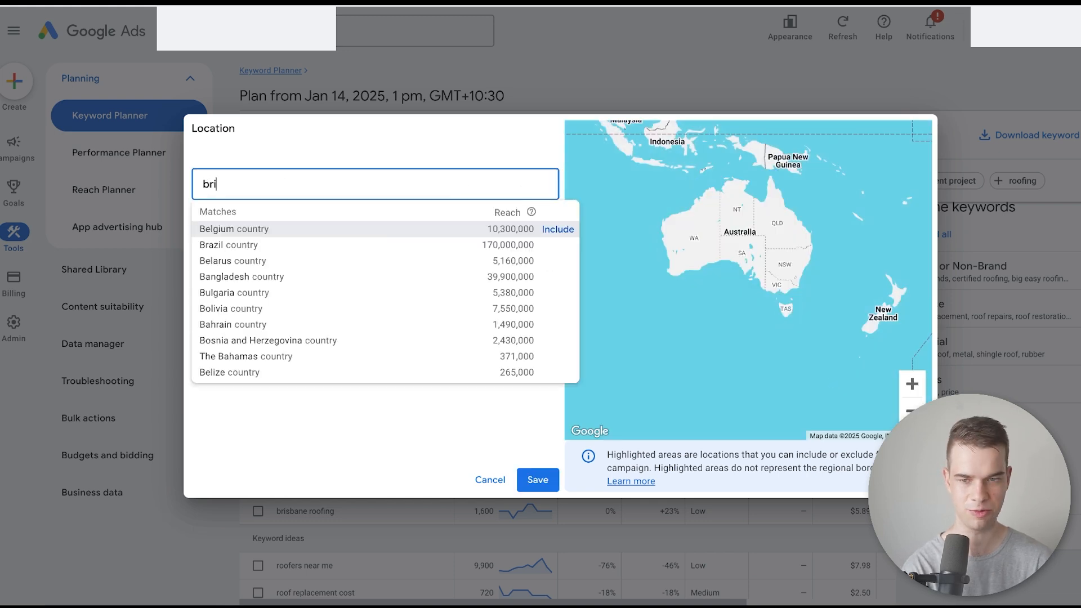
{"action": "type", "text": "sbane"}
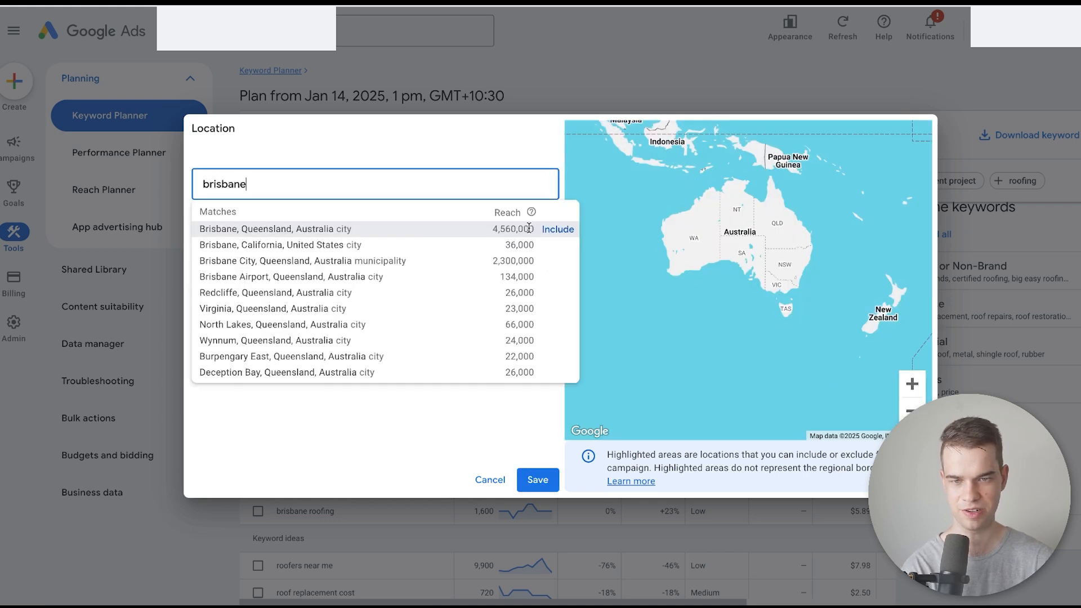
{"action": "left_click", "coordinate": [549, 230]}
{"action": "left_click", "coordinate": [536, 479]}
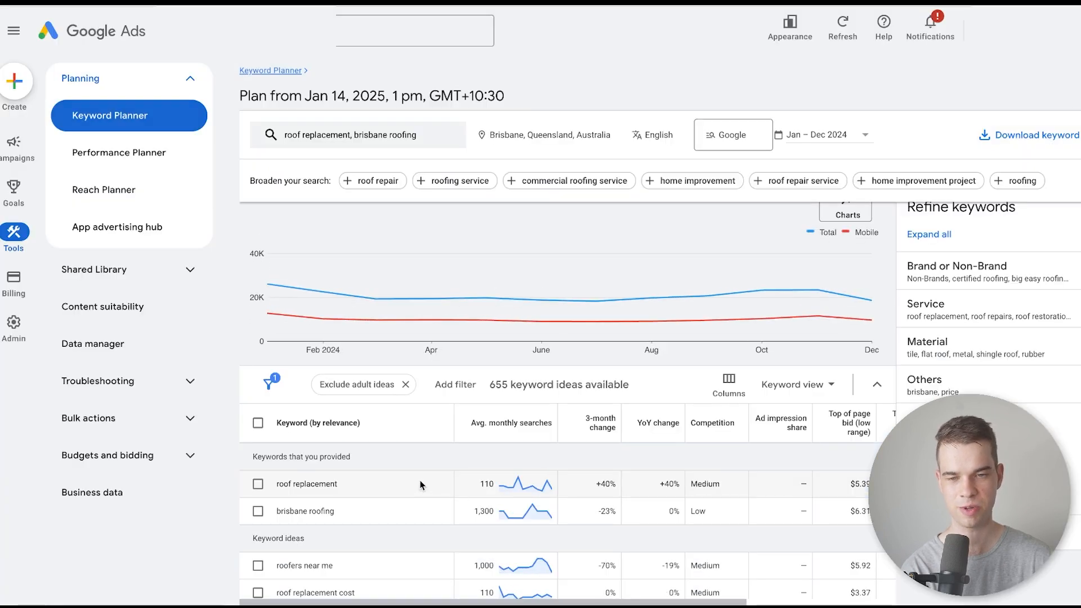
Examine the average monthly searches of the provided keywords and the keyword ideas for Brisbane.
{"action": "scroll", "coordinate": [422, 485], "scroll_direction": "down", "scroll_amount": 1}
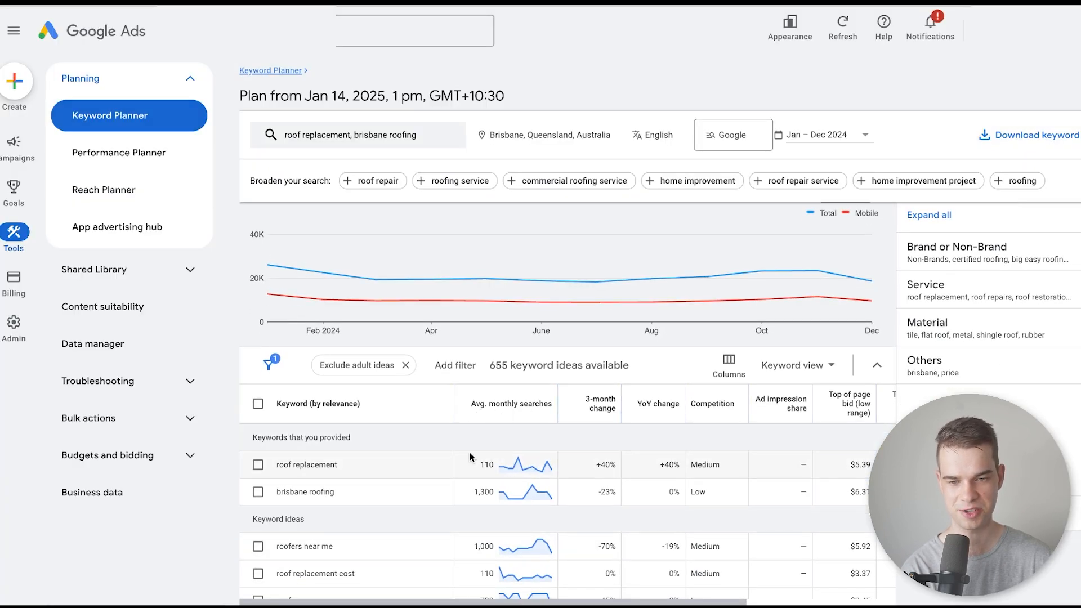
{"action": "scroll", "coordinate": [470, 451], "scroll_direction": "down", "scroll_amount": 3}
{"action": "mouse_move", "coordinate": [517, 434]}
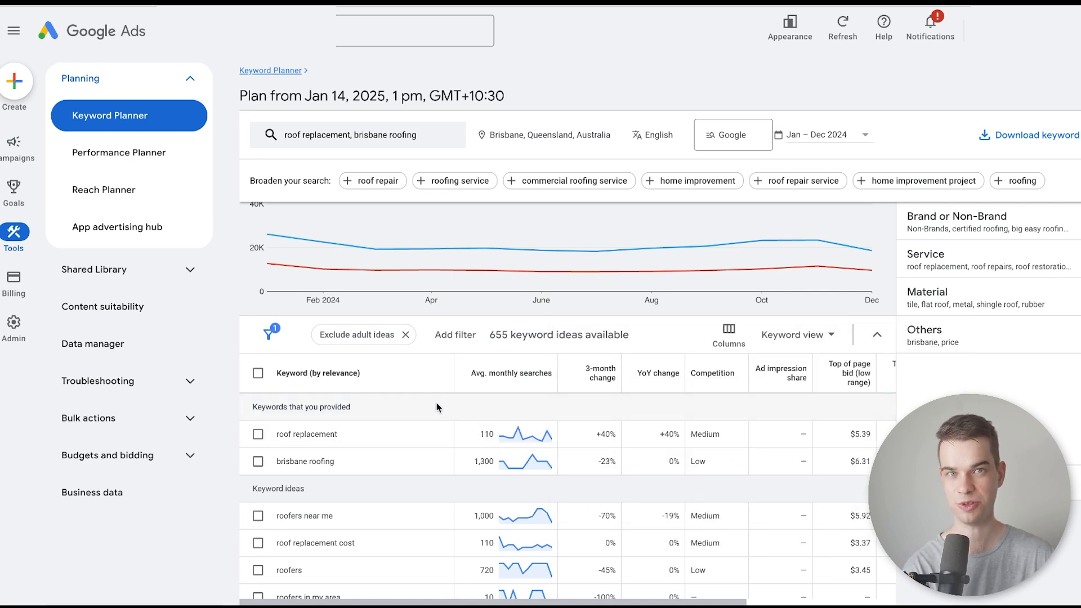
{"action": "scroll", "coordinate": [437, 403], "scroll_direction": "down", "scroll_amount": 1}
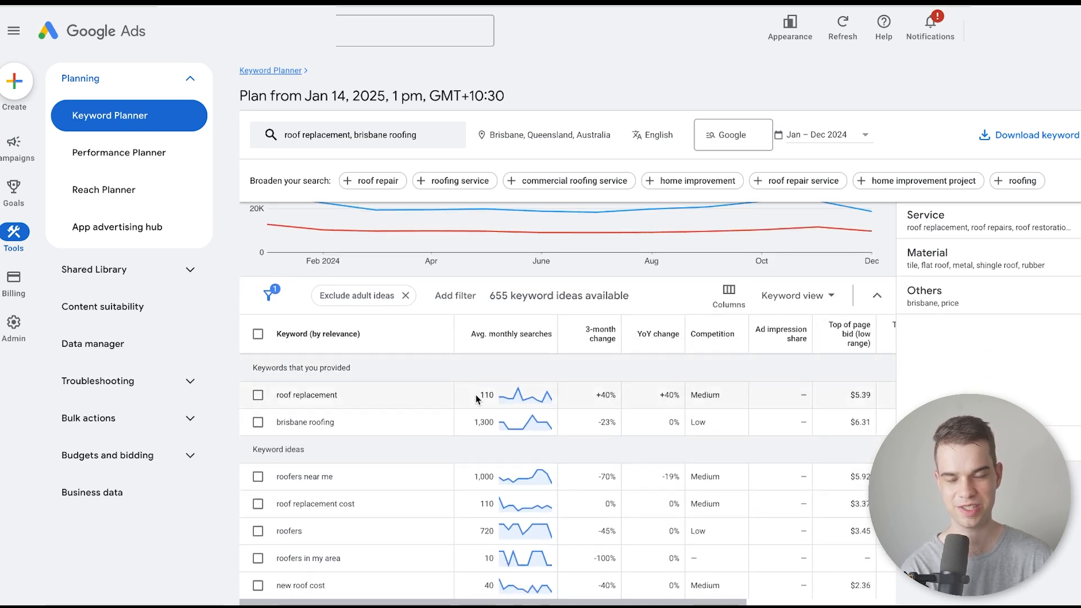
{"action": "scroll", "coordinate": [479, 396], "scroll_direction": "down", "scroll_amount": 1}
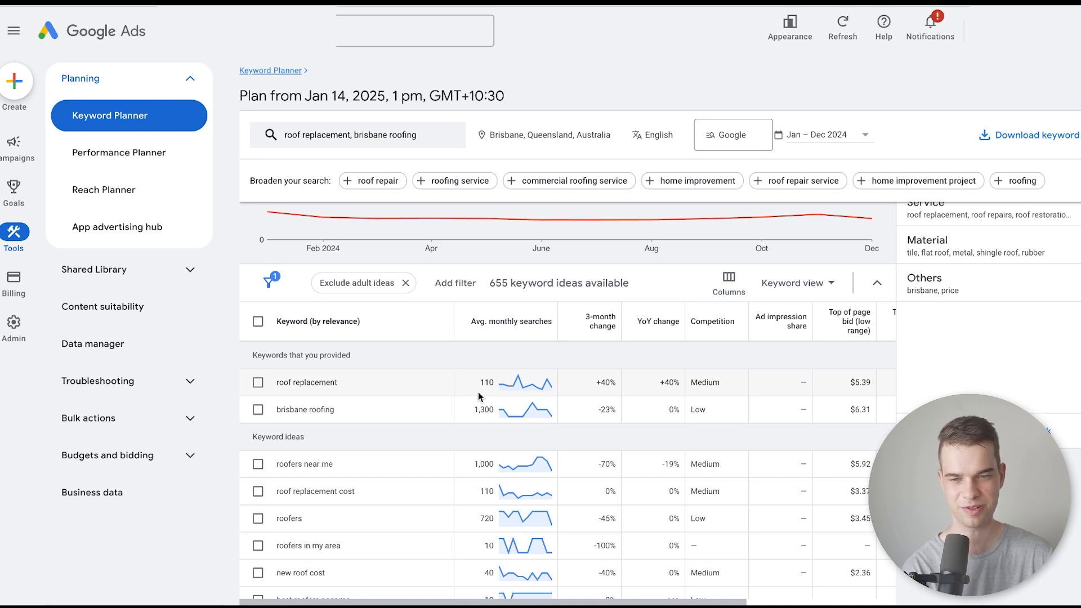
{"action": "scroll", "coordinate": [459, 400], "scroll_direction": "down", "scroll_amount": 1}
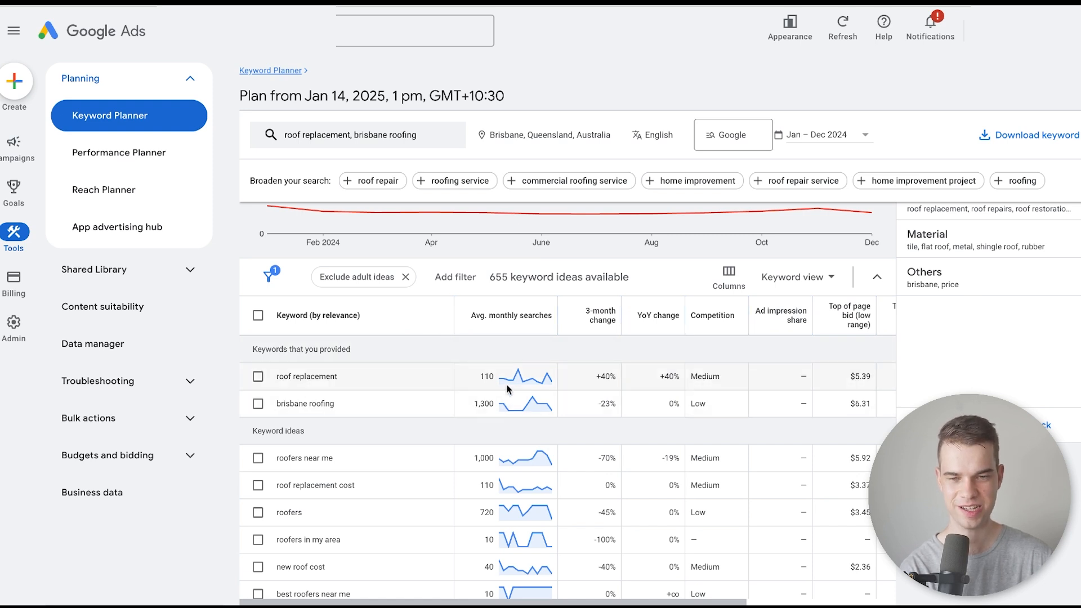
{"action": "mouse_move", "coordinate": [516, 379]}
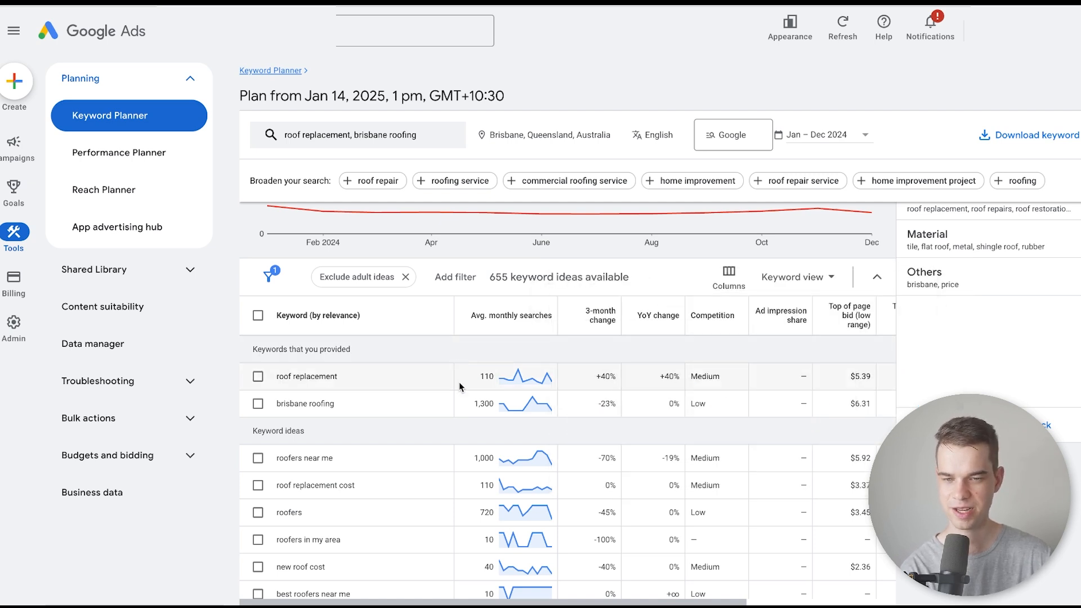
{"action": "scroll", "coordinate": [458, 385], "scroll_direction": "down", "scroll_amount": 3}
{"action": "scroll", "coordinate": [458, 385], "scroll_direction": "up", "scroll_amount": 3}
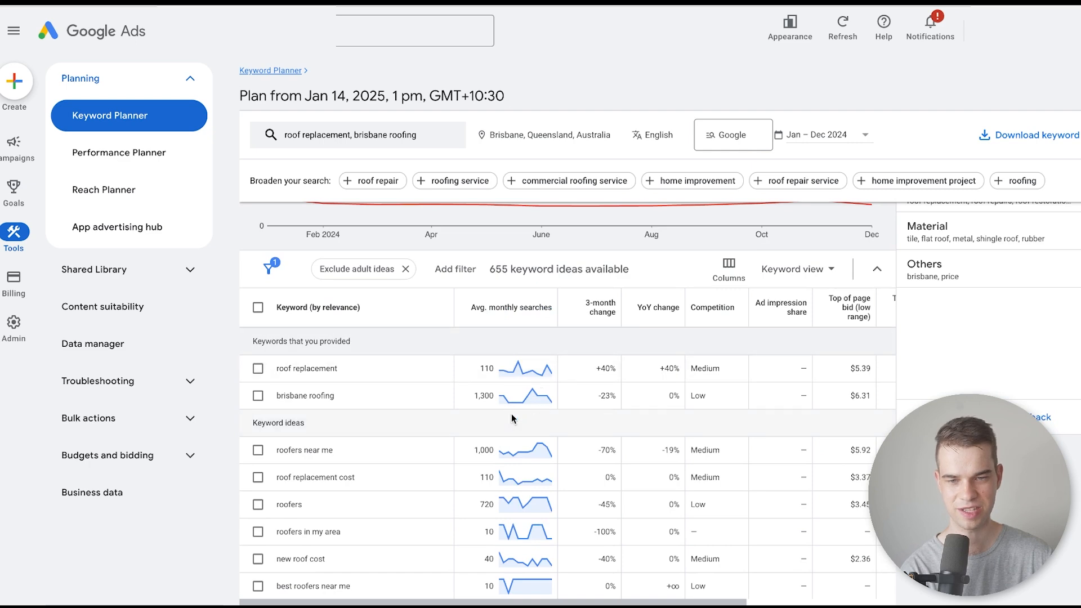
{"action": "scroll", "coordinate": [512, 415], "scroll_direction": "down", "scroll_amount": 3}
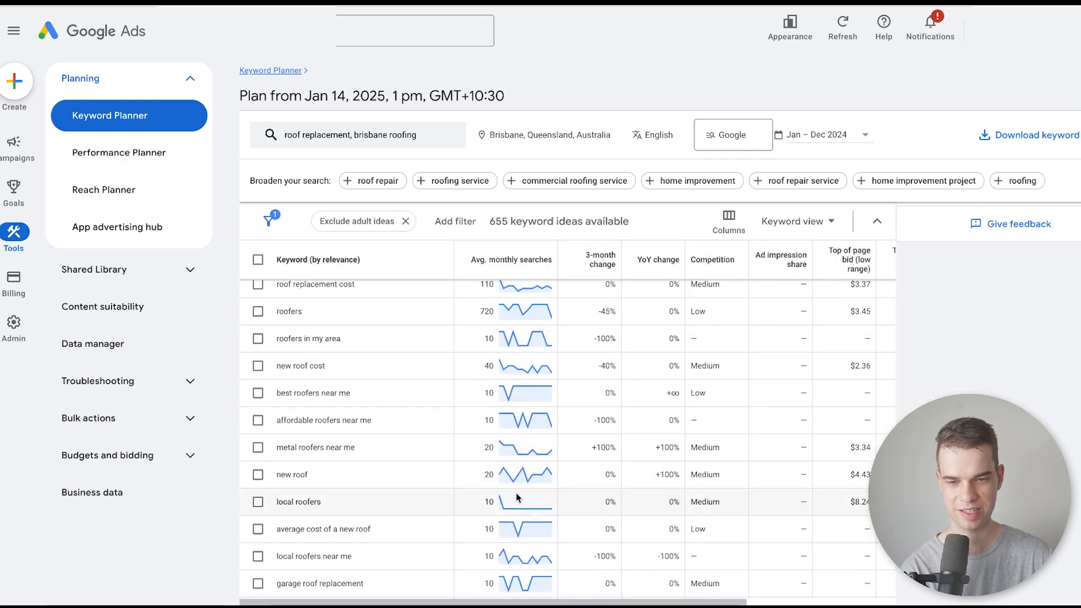
{"action": "scroll", "coordinate": [498, 513], "scroll_direction": "down", "scroll_amount": 3}
{"action": "scroll", "coordinate": [496, 515], "scroll_direction": "up", "scroll_amount": 5}
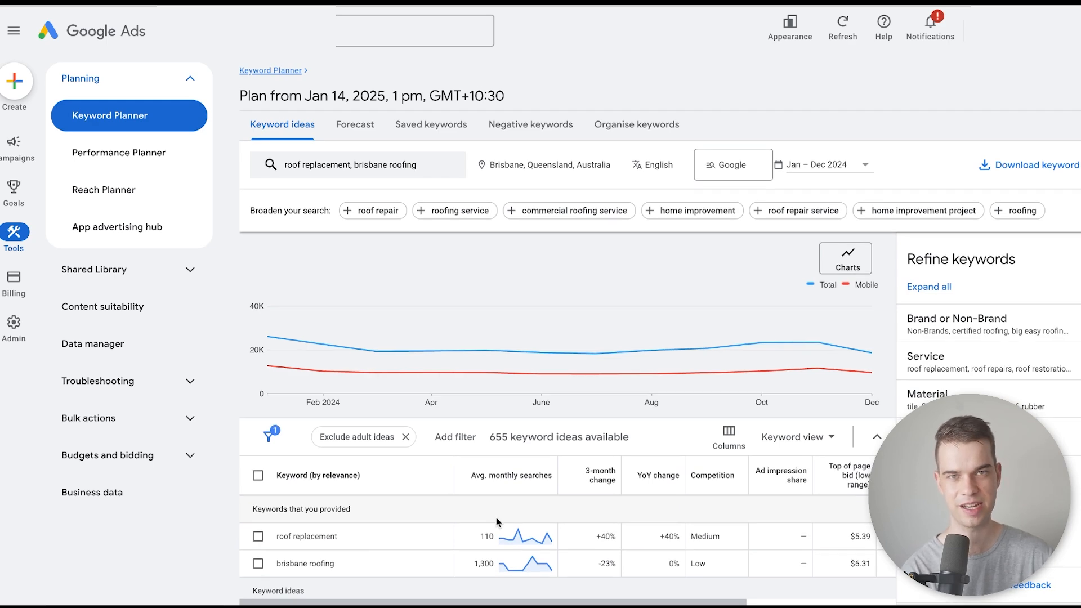
Review the competition and the low and high top of page bid ranges for the Brisbane keywords.
{"action": "scroll", "coordinate": [495, 518], "scroll_direction": "down", "scroll_amount": 3}
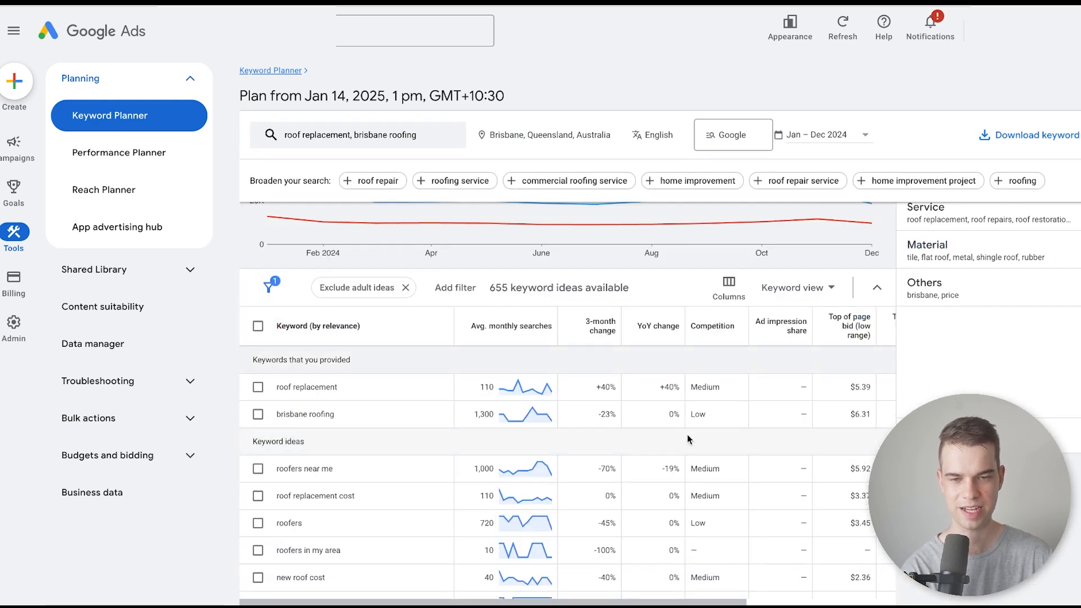
{"action": "scroll", "coordinate": [686, 433], "scroll_direction": "right", "scroll_amount": 3}
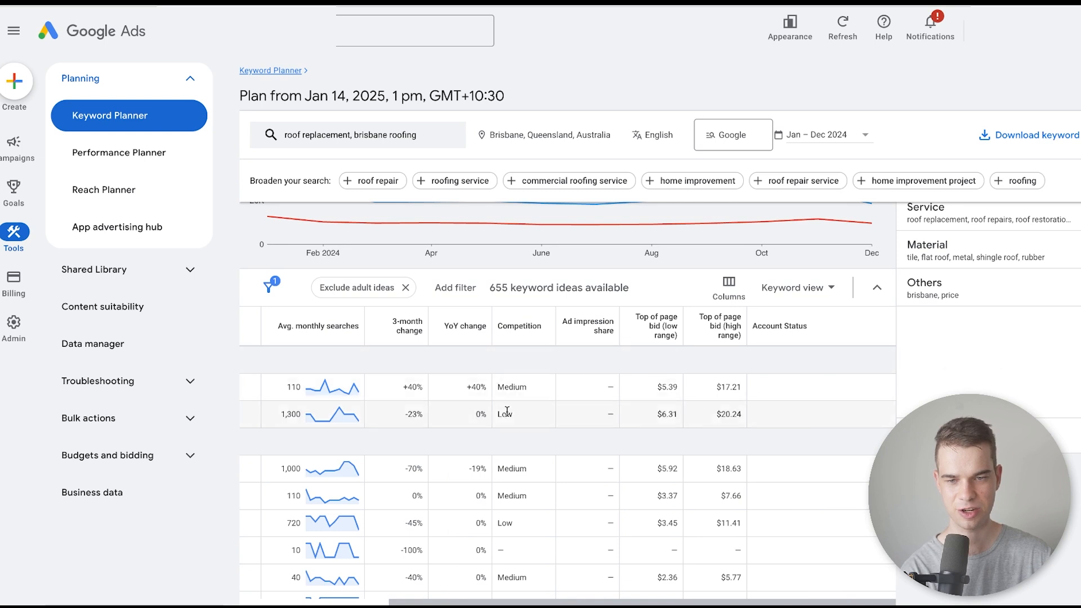
{"action": "scroll", "coordinate": [496, 405], "scroll_direction": "down", "scroll_amount": 2}
{"action": "scroll", "coordinate": [508, 411], "scroll_direction": "up", "scroll_amount": 1}
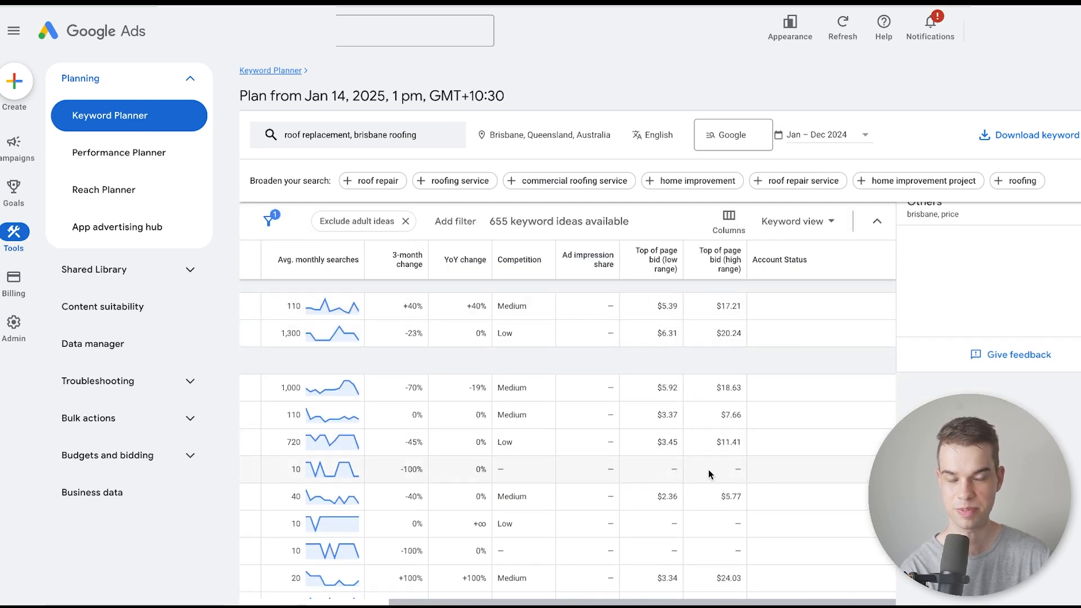
{"action": "scroll", "coordinate": [504, 341], "scroll_direction": "up", "scroll_amount": 1}
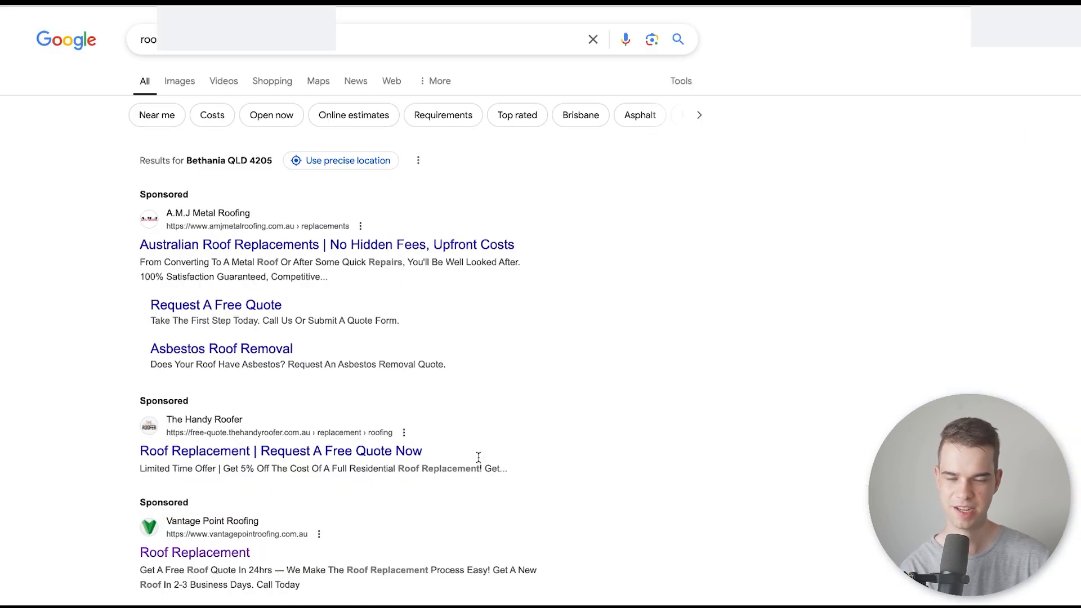
Examine the sponsored roofing ads in the Google search results, and return to the Keyword Planner ideas.
{"action": "scroll", "coordinate": [580, 433], "scroll_direction": "down", "scroll_amount": 15}
{"action": "scroll", "coordinate": [580, 430], "scroll_direction": "down", "scroll_amount": 8}
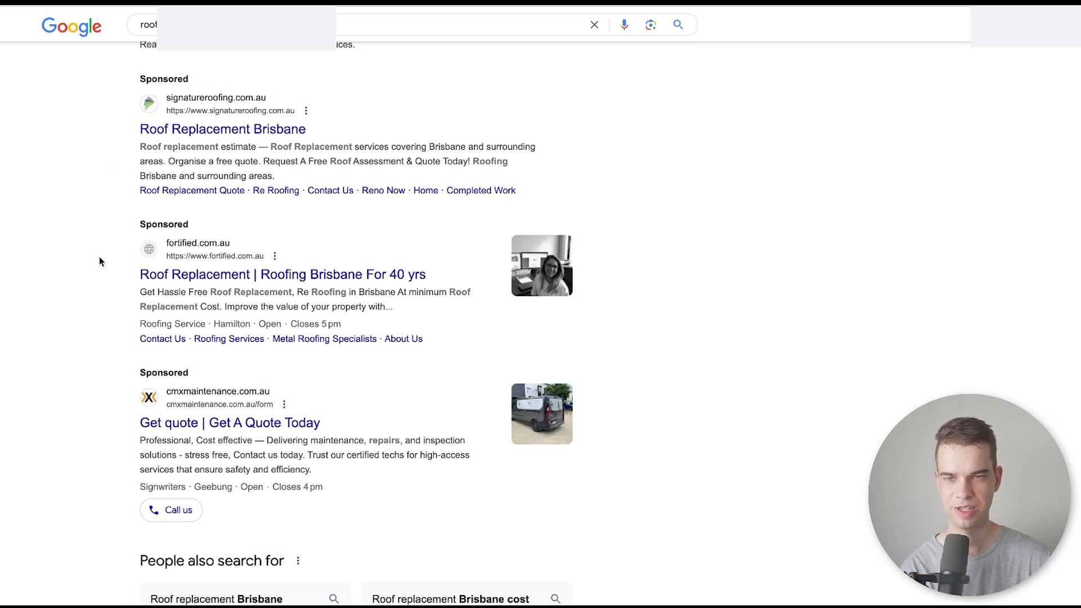
{"action": "scroll", "coordinate": [101, 236], "scroll_direction": "up", "scroll_amount": 10}
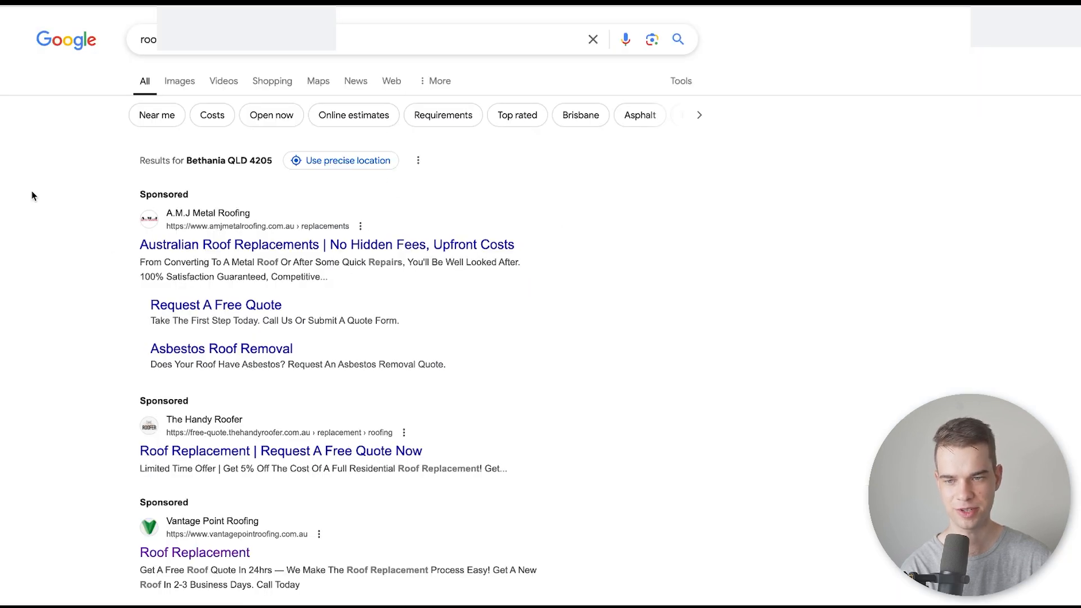
{"action": "scroll", "coordinate": [59, 278], "scroll_direction": "down", "scroll_amount": 1}
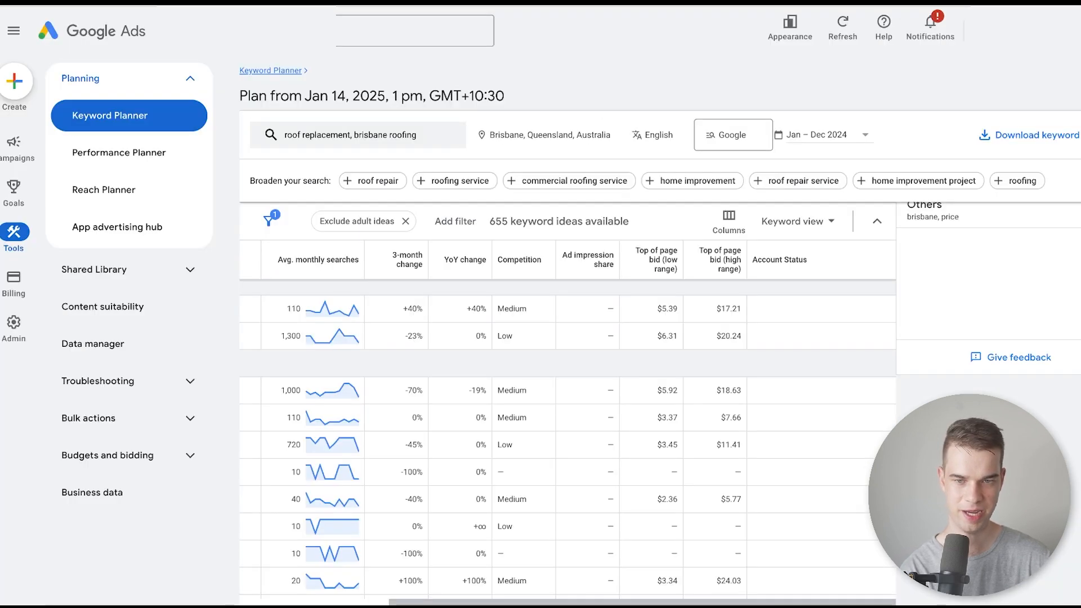
{"action": "scroll", "coordinate": [564, 428], "scroll_direction": "up", "scroll_amount": 4}
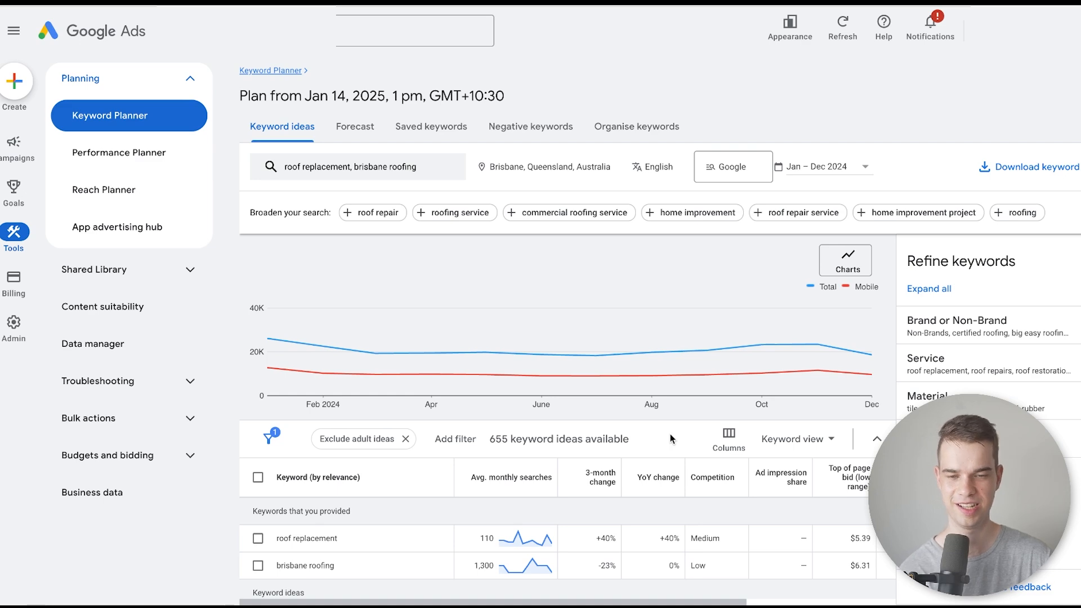
Show the Brand or Non-Brand refinement group and exclude all Roofer brand keywords from the keyword ideas.
{"action": "scroll", "coordinate": [670, 437], "scroll_direction": "down", "scroll_amount": 3}
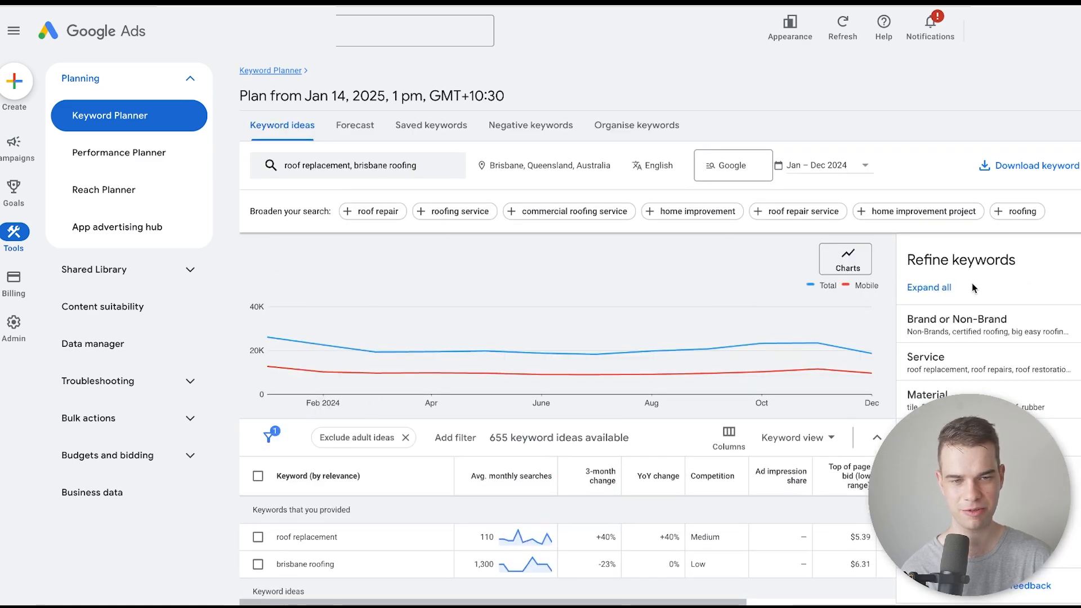
{"action": "left_click", "coordinate": [983, 327]}
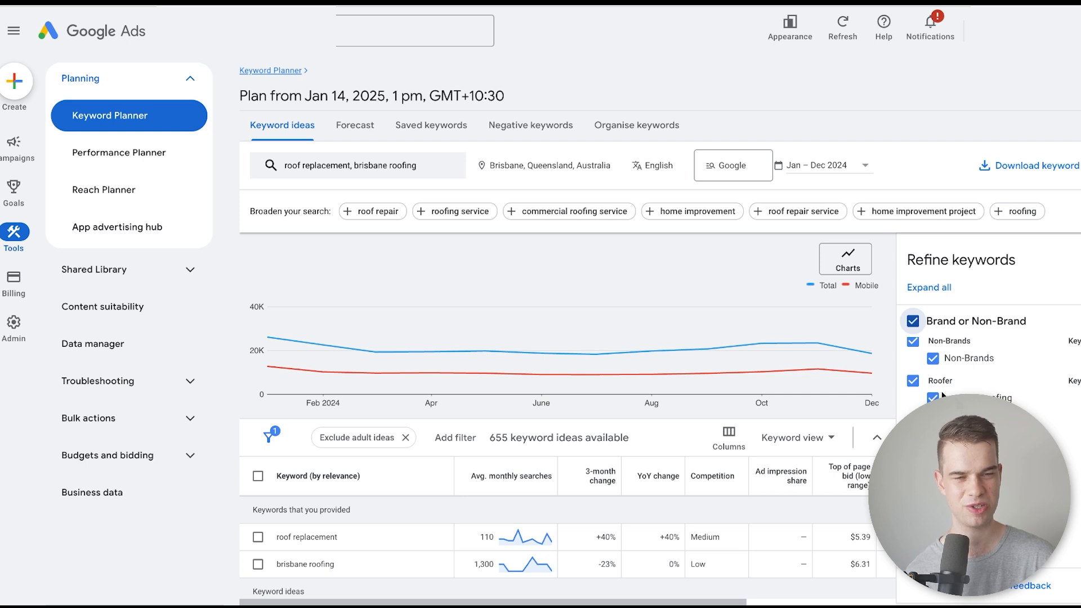
{"action": "left_click", "coordinate": [913, 381]}
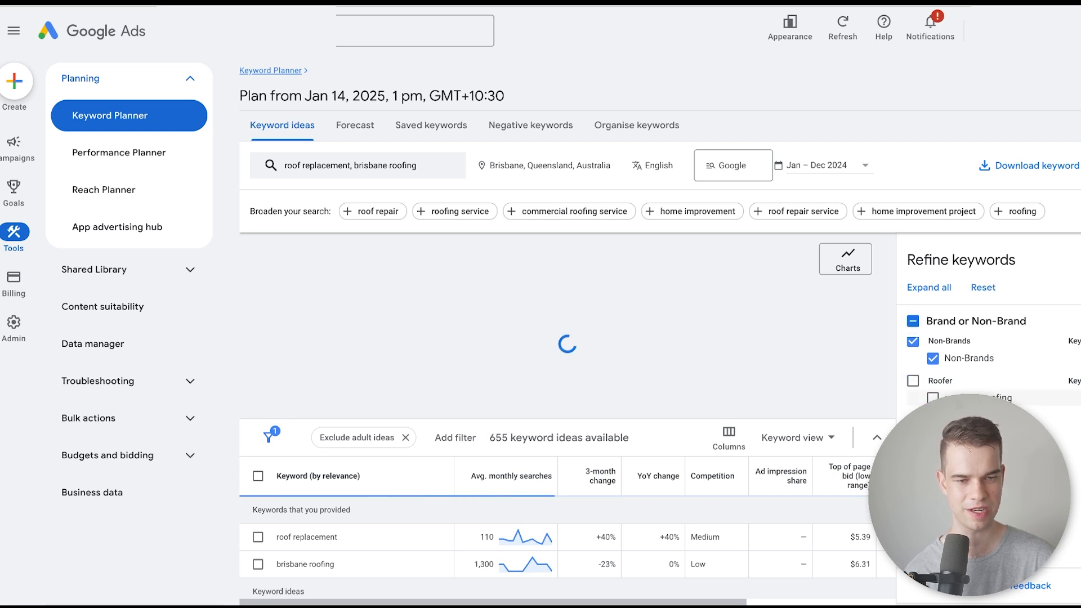
{"action": "scroll", "coordinate": [980, 381], "scroll_direction": "down", "scroll_amount": 2}
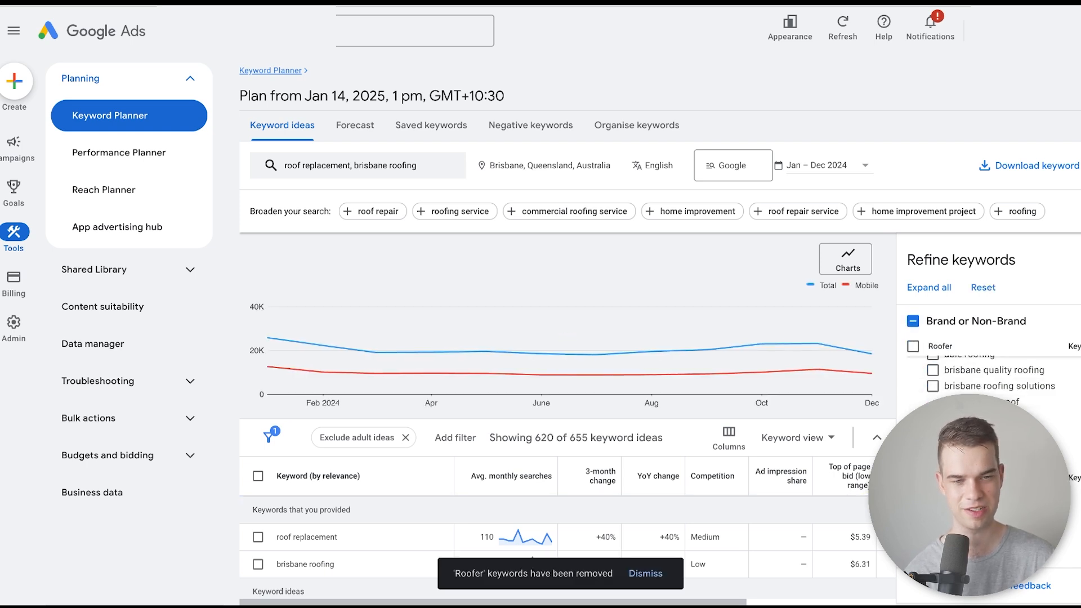
{"action": "scroll", "coordinate": [980, 381], "scroll_direction": "up", "scroll_amount": 1}
Exclude the Other Brands keywords, including colorbond, lysaght, monier roofing, raven roofing brisbane and sunrun, from the keyword ideas.
{"action": "scroll", "coordinate": [980, 381], "scroll_direction": "down", "scroll_amount": 2}
{"action": "scroll", "coordinate": [979, 371], "scroll_direction": "down", "scroll_amount": 3}
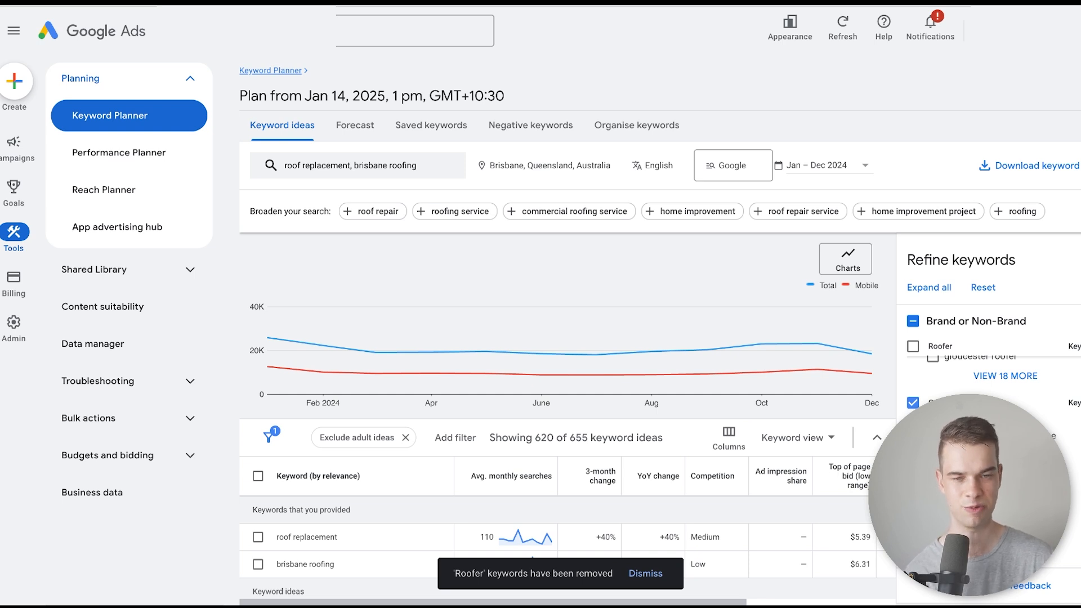
{"action": "left_click", "coordinate": [933, 420]}
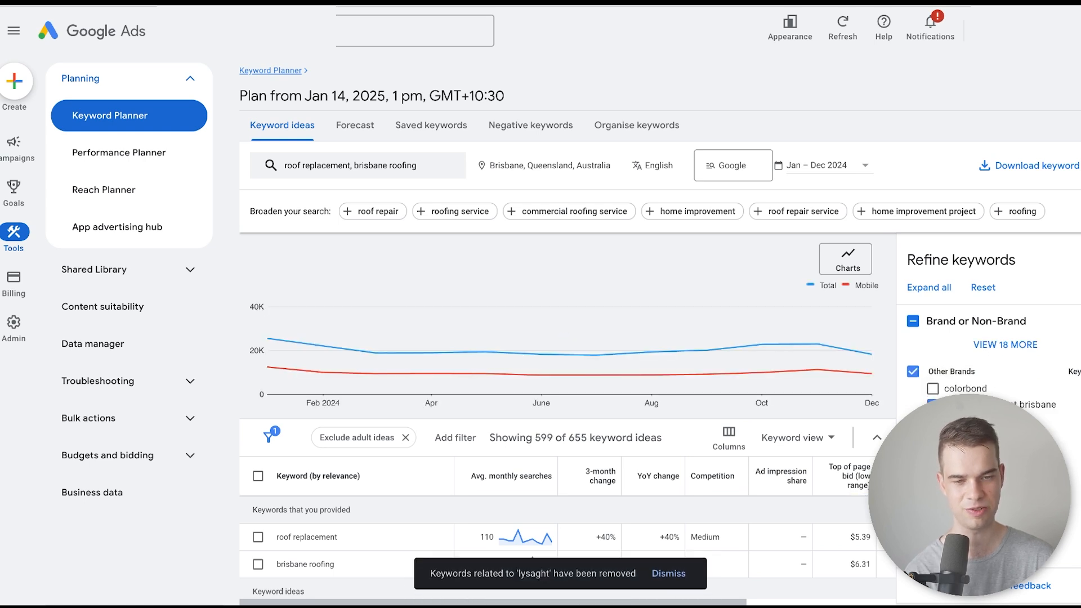
{"action": "left_click", "coordinate": [933, 484]}
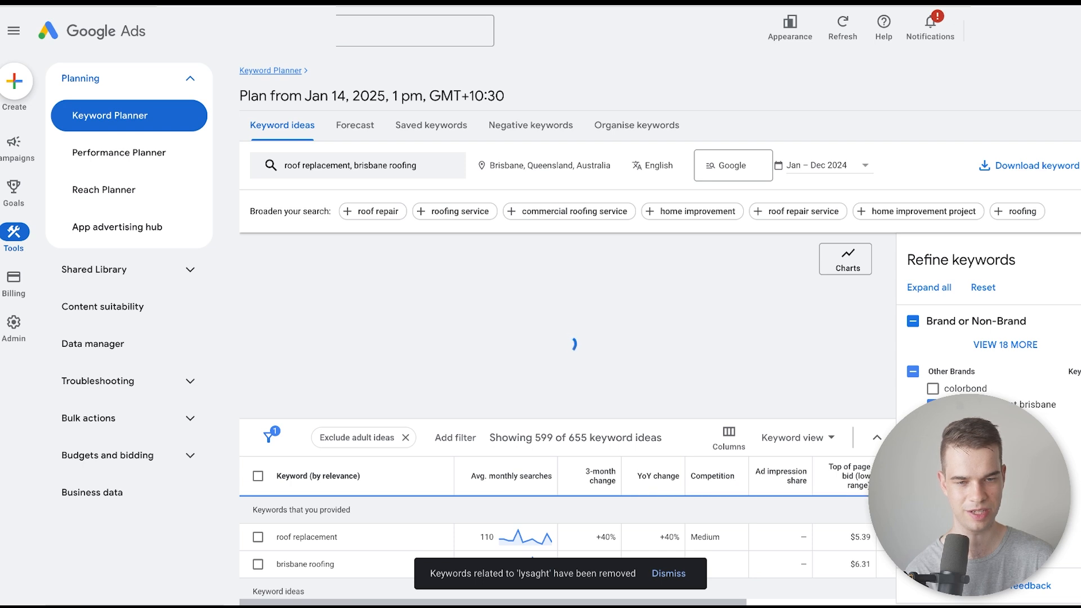
{"action": "scroll", "coordinate": [946, 473], "scroll_direction": "down", "scroll_amount": 2}
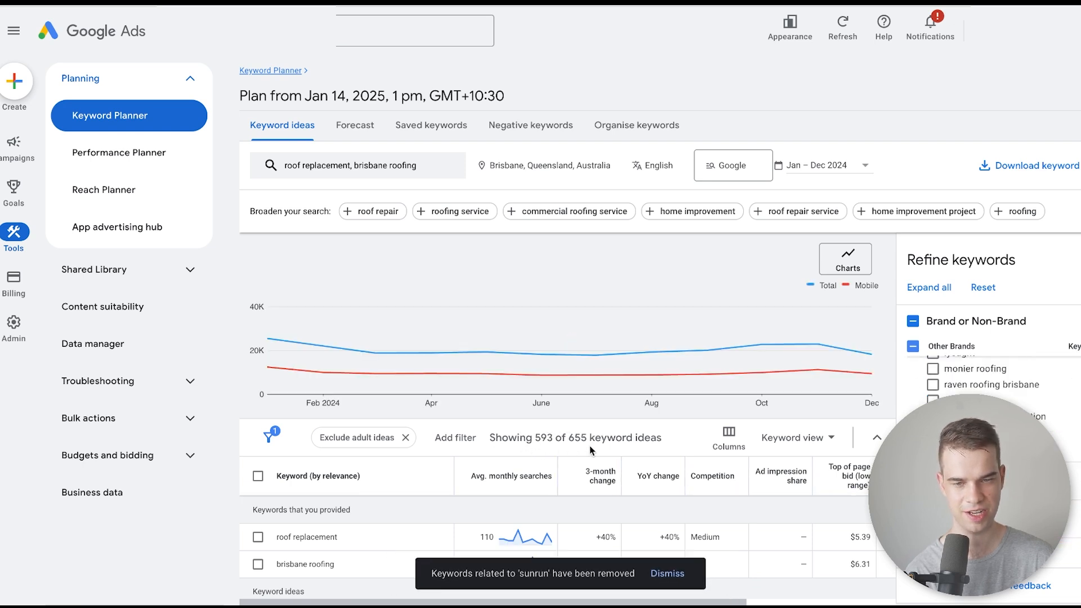
{"action": "scroll", "coordinate": [957, 445], "scroll_direction": "down", "scroll_amount": 1}
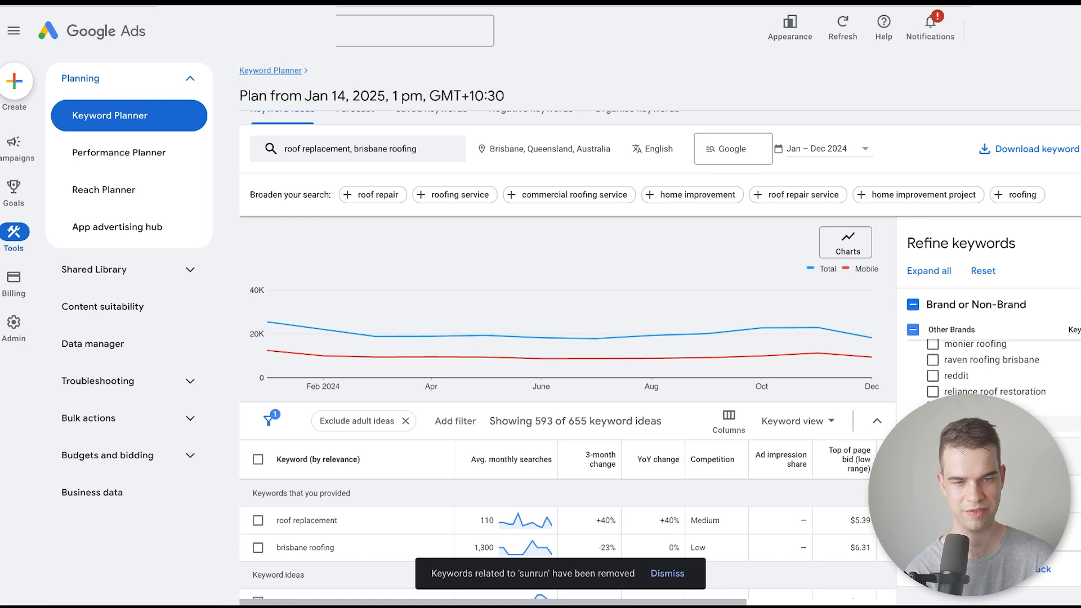
Exclude roof repairs and roof restoration keywords under the Service refinement, keeping roof replacement.
{"action": "scroll", "coordinate": [988, 349], "scroll_direction": "down", "scroll_amount": 3}
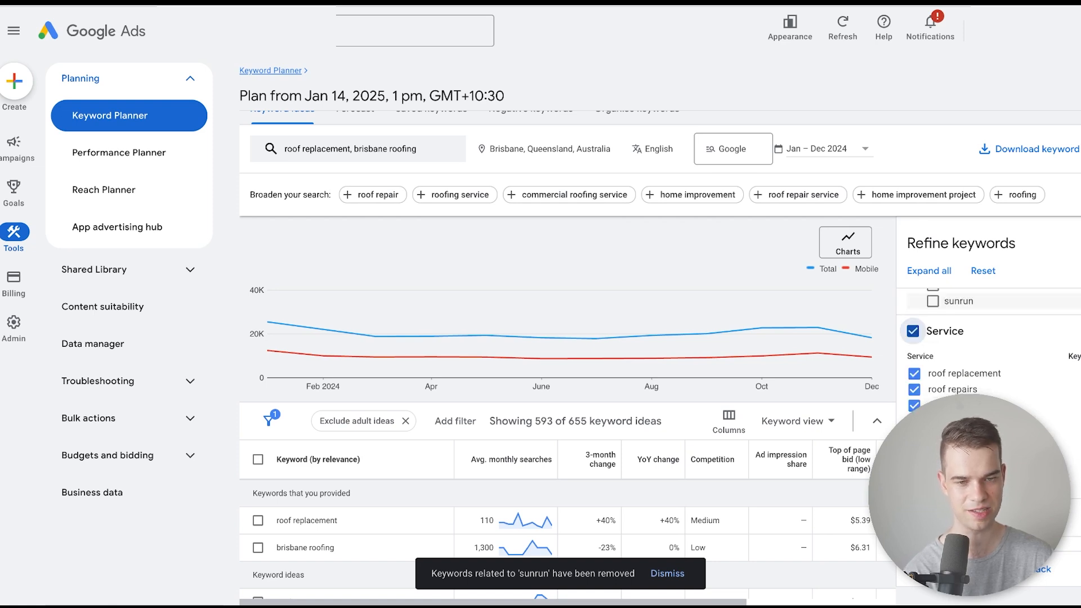
{"action": "left_click", "coordinate": [914, 390]}
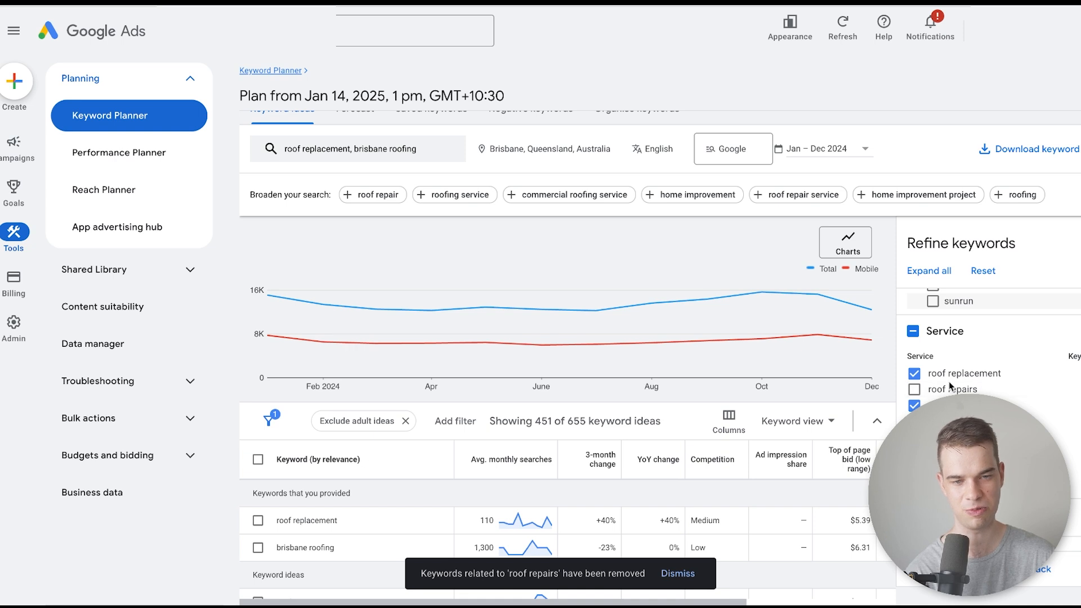
{"action": "left_click", "coordinate": [914, 406]}
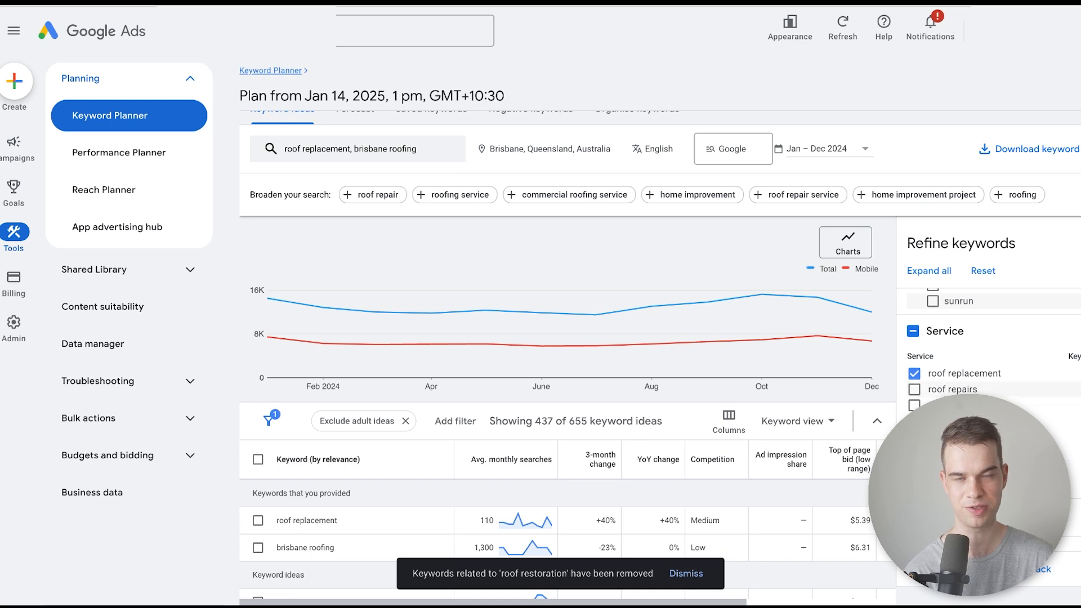
{"action": "scroll", "coordinate": [985, 360], "scroll_direction": "down", "scroll_amount": 3}
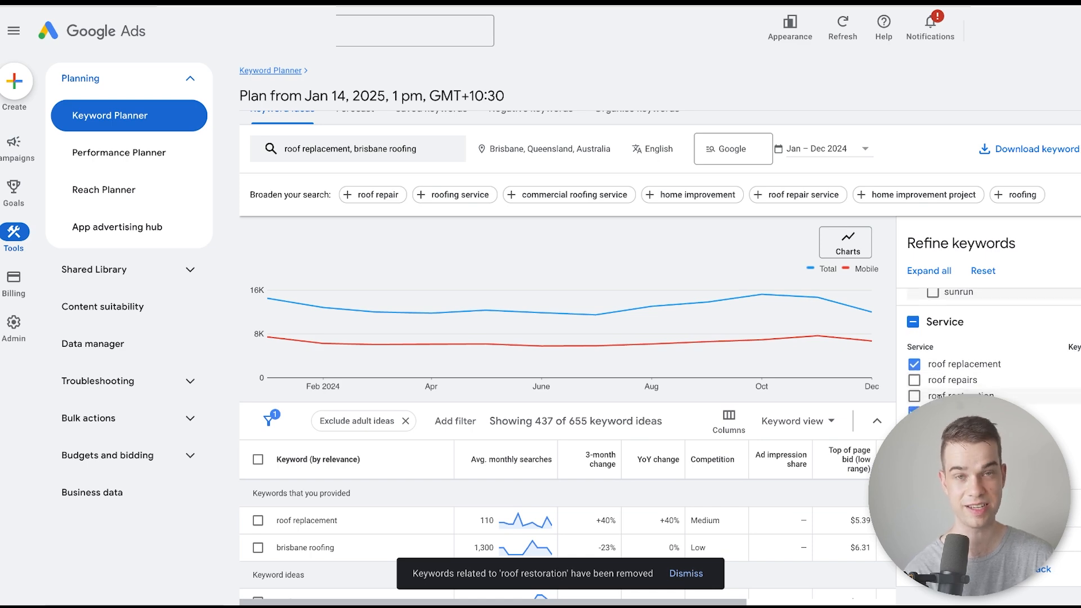
Exclude tile, shingle roof and rubber keywords under the Material refinement, keeping flat roof and metal.
{"action": "scroll", "coordinate": [914, 395], "scroll_direction": "down", "scroll_amount": 4}
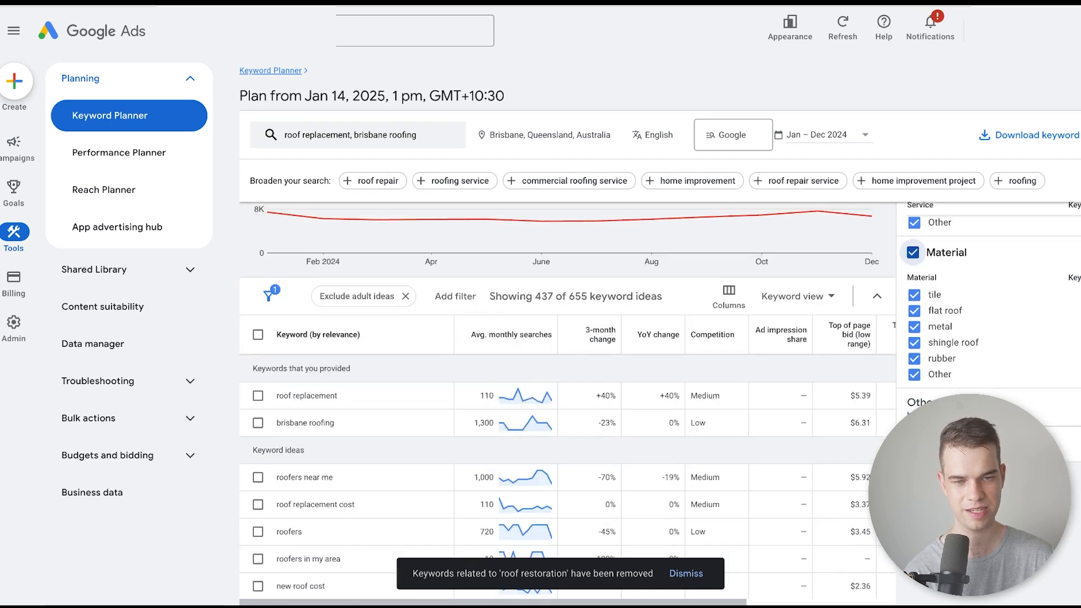
{"action": "scroll", "coordinate": [914, 394], "scroll_direction": "up", "scroll_amount": 3}
{"action": "scroll", "coordinate": [914, 394], "scroll_direction": "down", "scroll_amount": 5}
{"action": "scroll", "coordinate": [914, 394], "scroll_direction": "up", "scroll_amount": 2}
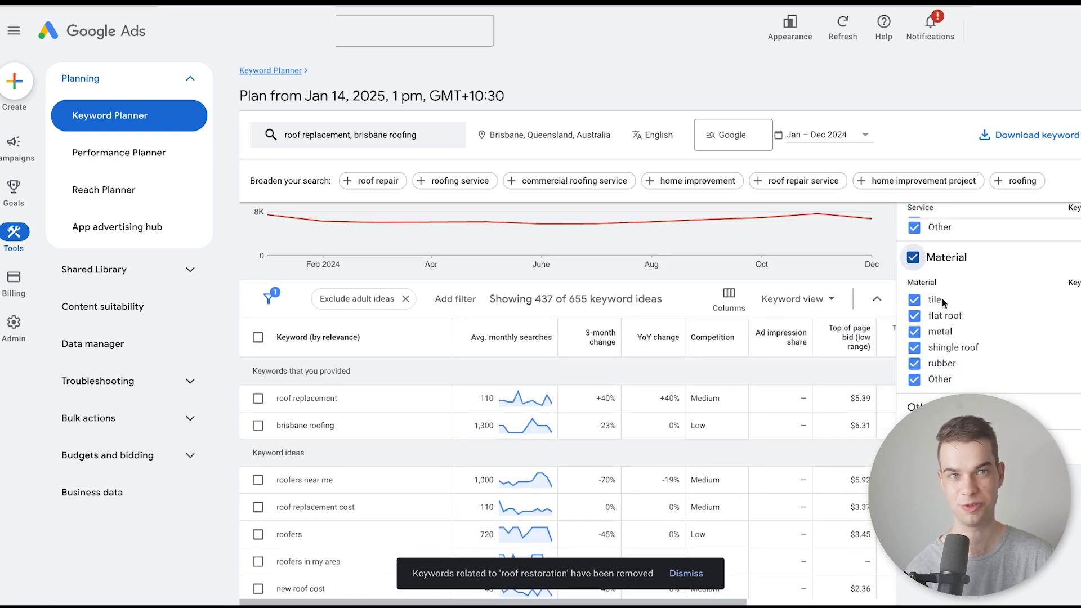
{"action": "left_click", "coordinate": [914, 299]}
{"action": "left_click", "coordinate": [914, 348]}
{"action": "left_click", "coordinate": [914, 363]}
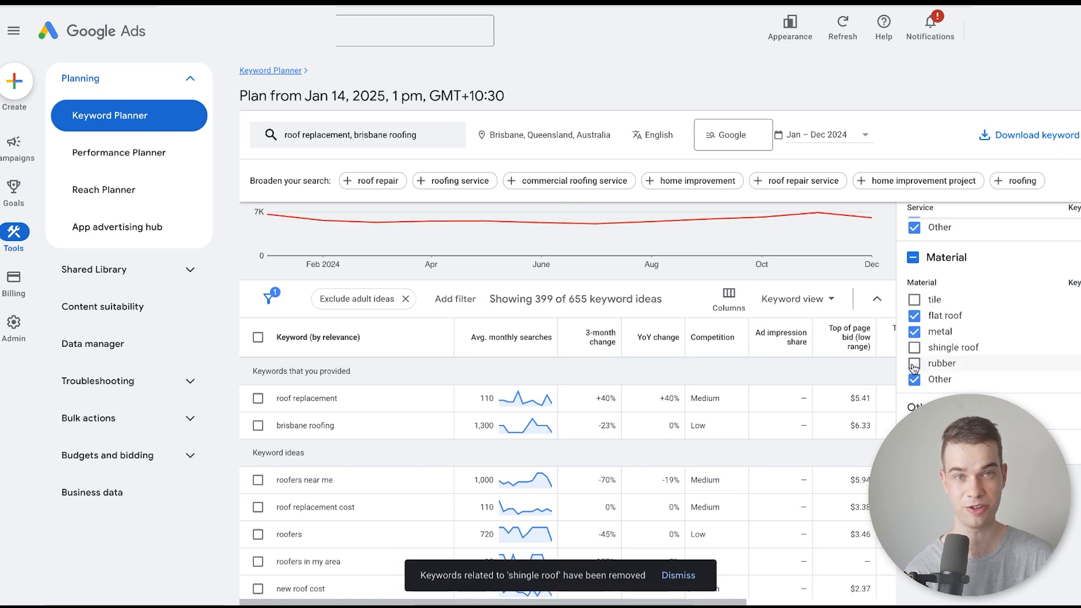
Exclude the Others refinement group, and include it again.
{"action": "scroll", "coordinate": [947, 350], "scroll_direction": "down", "scroll_amount": 2}
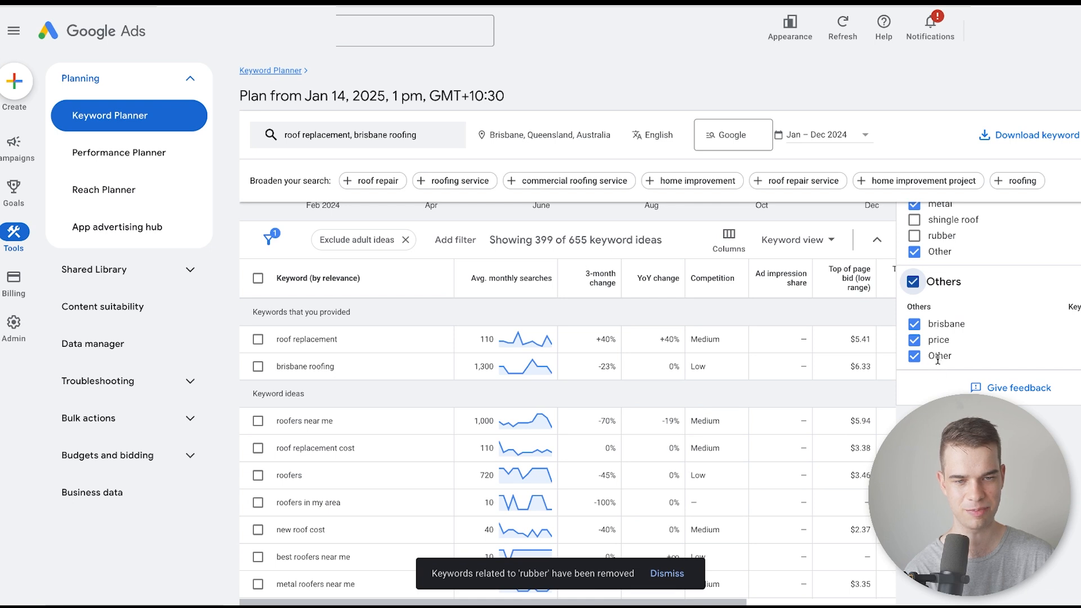
{"action": "left_click", "coordinate": [913, 282]}
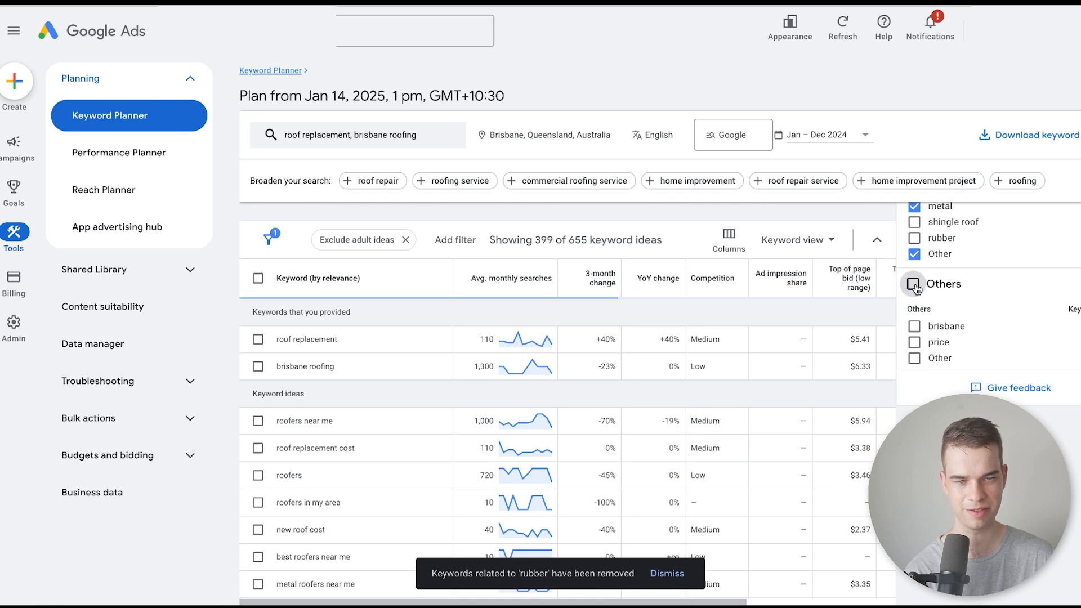
{"action": "left_click", "coordinate": [913, 282]}
{"action": "scroll", "coordinate": [519, 380], "scroll_direction": "up", "scroll_amount": 2}
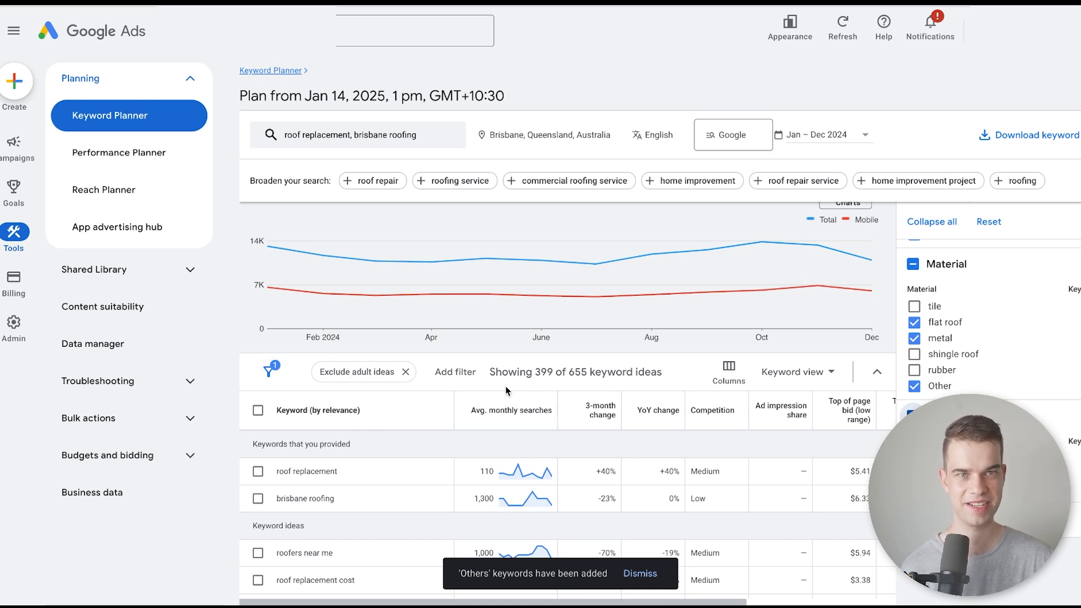
Select the keyword ideas new roof cost, metal roofers near me, new roof, local roofers and average cost of a new roof.
{"action": "scroll", "coordinate": [508, 391], "scroll_direction": "down", "scroll_amount": 1}
{"action": "scroll", "coordinate": [507, 391], "scroll_direction": "down", "scroll_amount": 5}
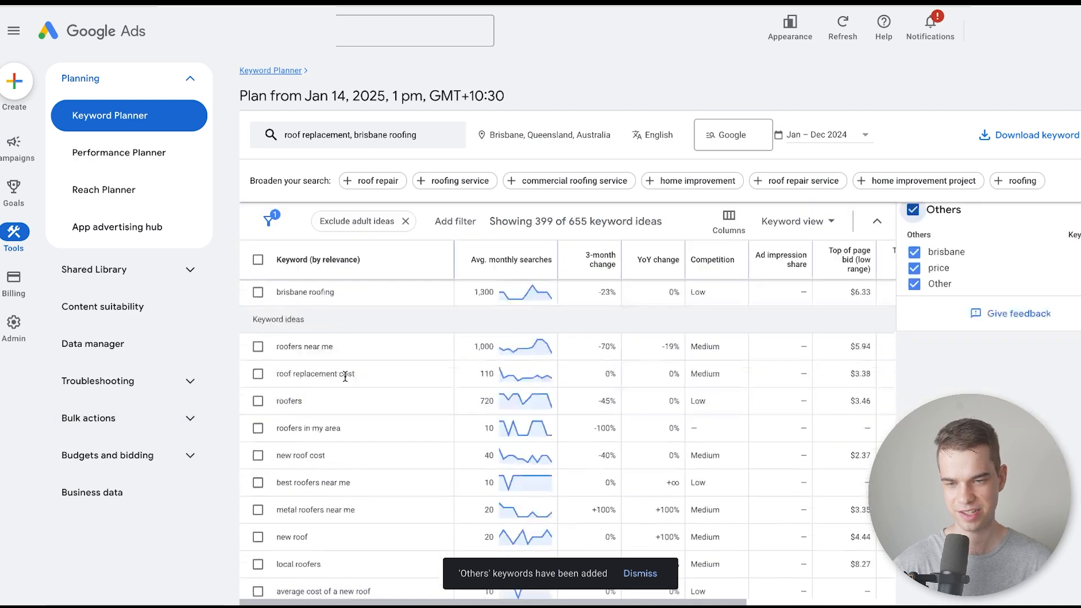
{"action": "left_click", "coordinate": [258, 332]}
{"action": "left_click", "coordinate": [258, 386]}
{"action": "left_click", "coordinate": [258, 413]}
{"action": "left_click", "coordinate": [258, 439]}
{"action": "scroll", "coordinate": [288, 472], "scroll_direction": "down", "scroll_amount": 1}
{"action": "left_click", "coordinate": [257, 444]}
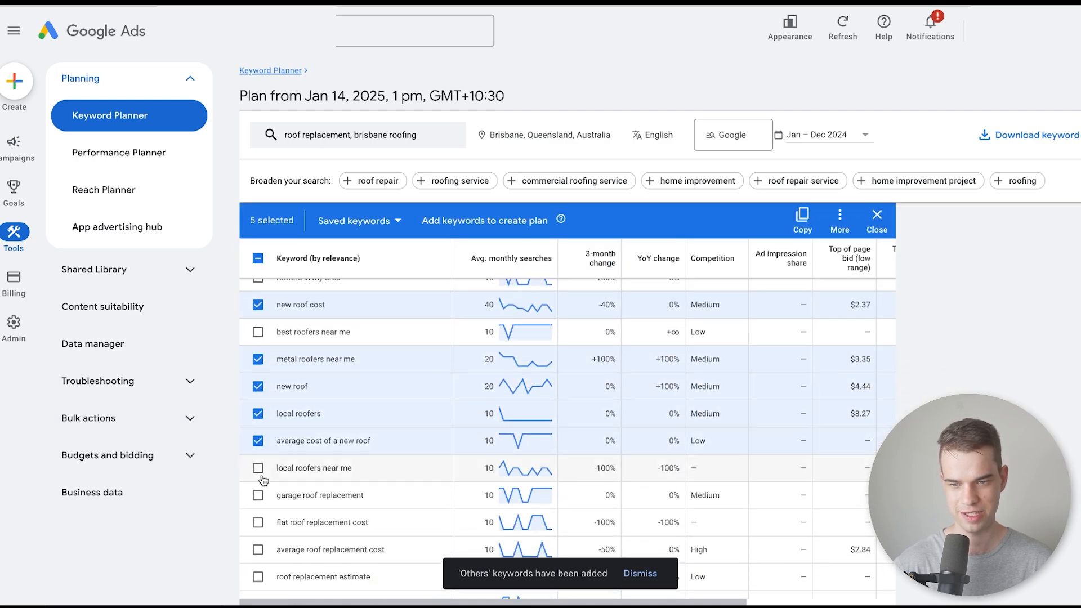
Extend the selection to all filtered keywords, and clear the selection again.
{"action": "scroll", "coordinate": [262, 478], "scroll_direction": "up", "scroll_amount": 10}
{"action": "scroll", "coordinate": [479, 428], "scroll_direction": "down", "scroll_amount": 3}
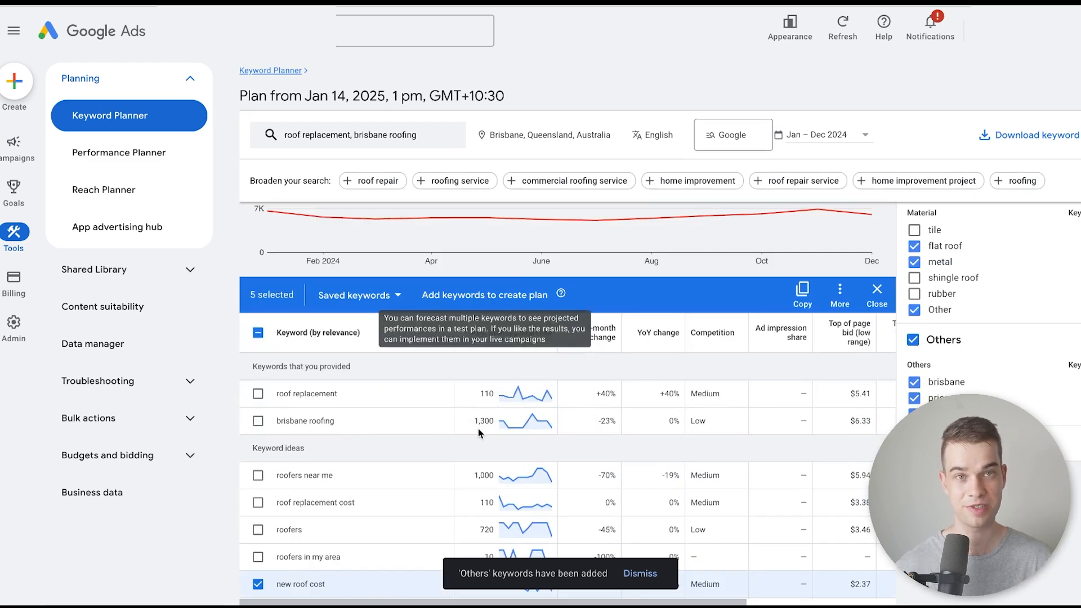
{"action": "left_click", "coordinate": [258, 332]}
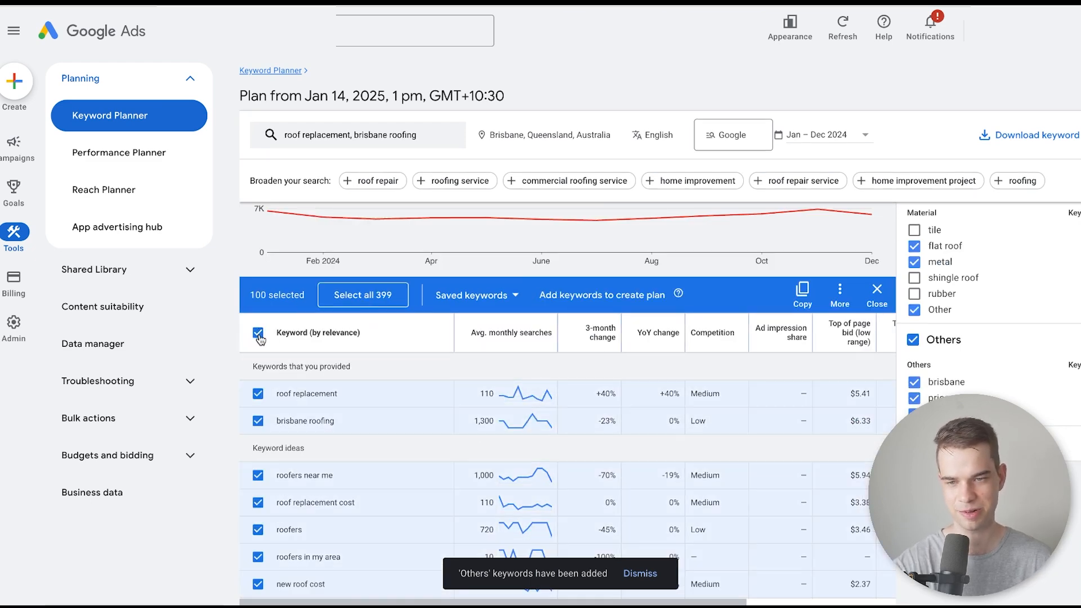
{"action": "left_click", "coordinate": [367, 295]}
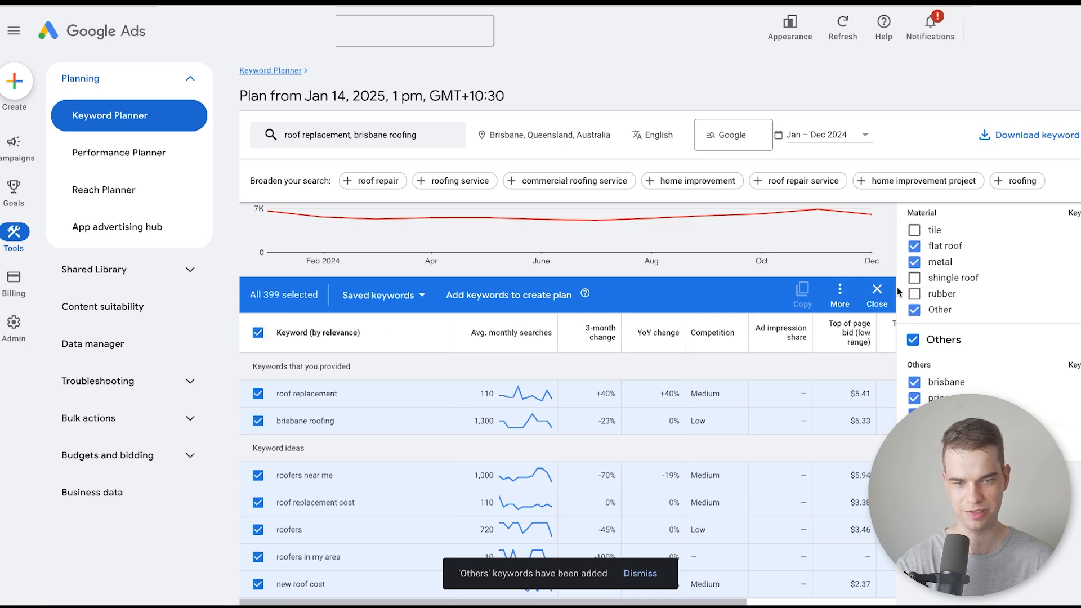
{"action": "left_click", "coordinate": [877, 293]}
Add all 399 filtered keywords to the plan, and create a forecast for all saved keywords.
{"action": "left_click", "coordinate": [258, 337]}
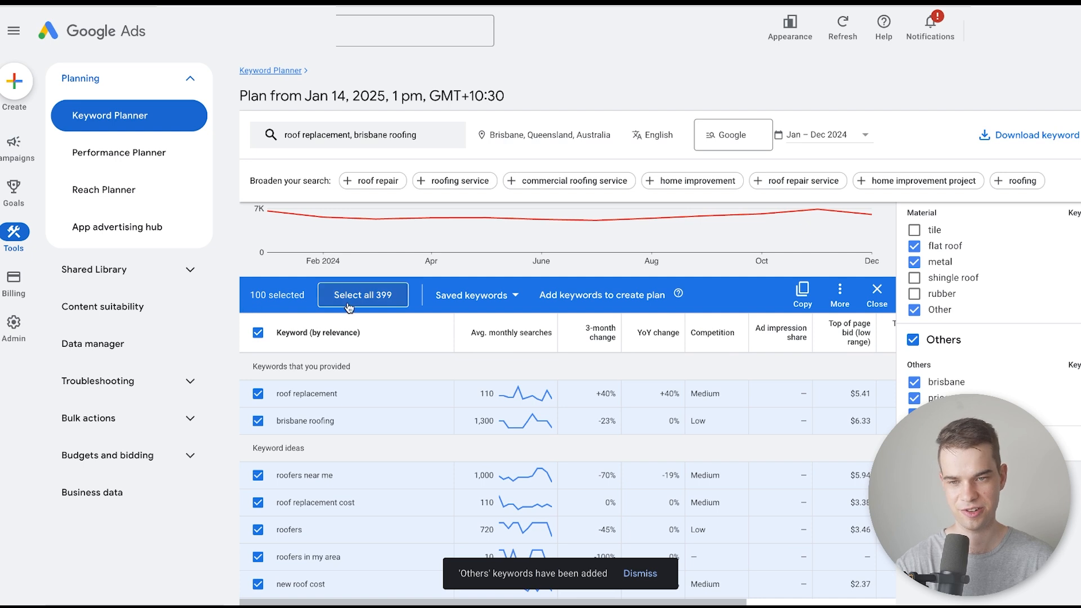
{"action": "left_click", "coordinate": [352, 306]}
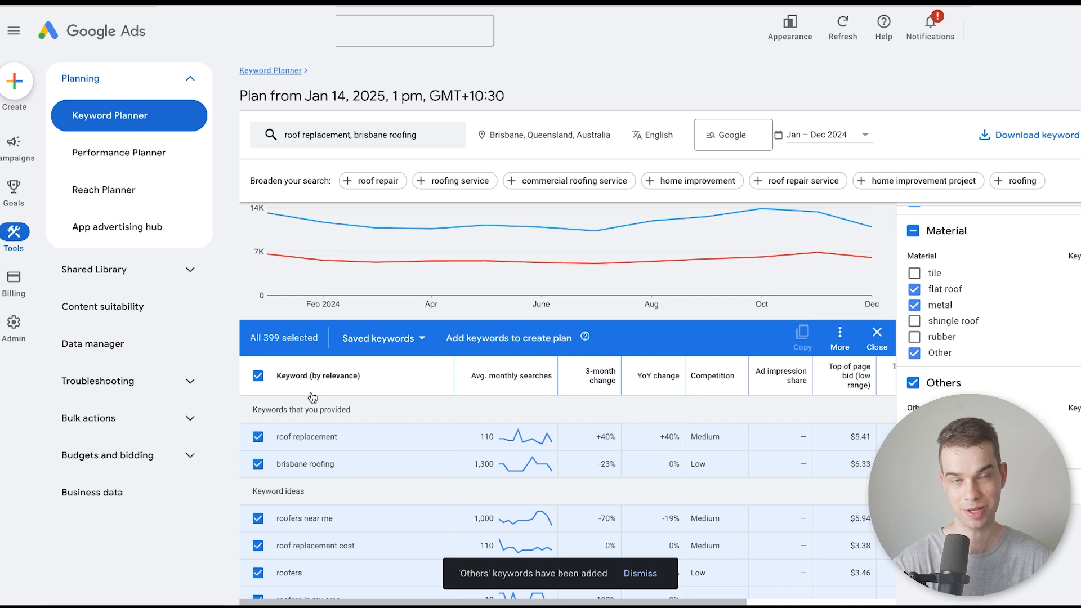
{"action": "left_click", "coordinate": [467, 339]}
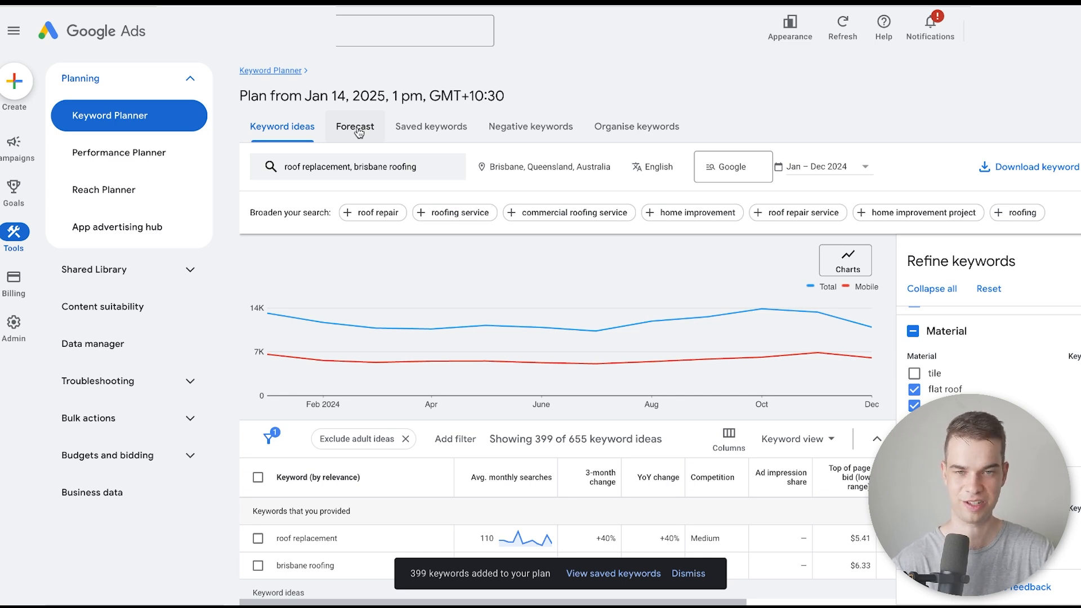
{"action": "left_click", "coordinate": [355, 128]}
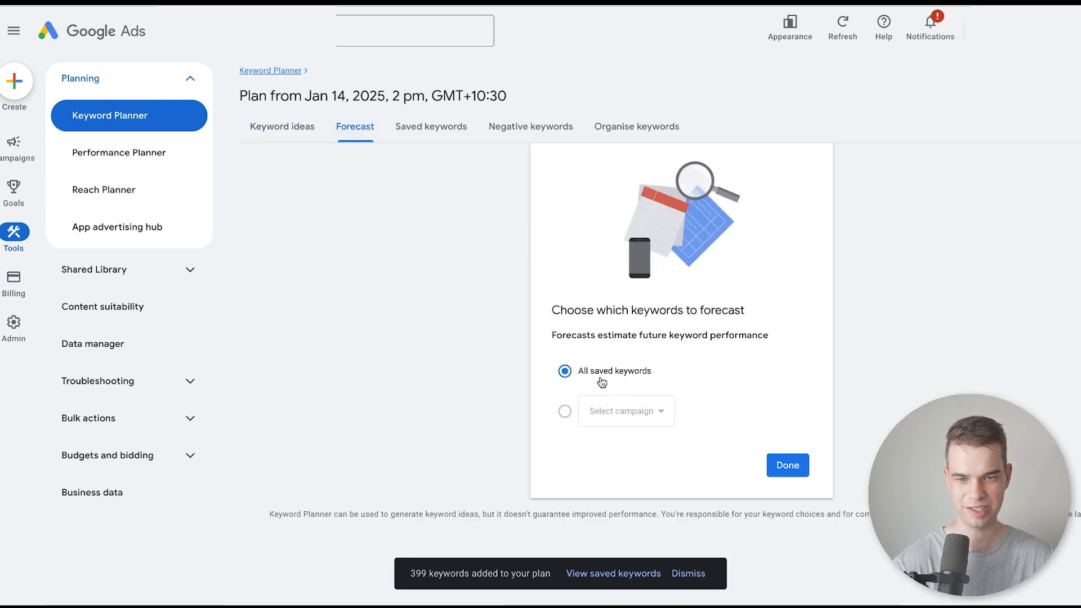
{"action": "left_click", "coordinate": [770, 470]}
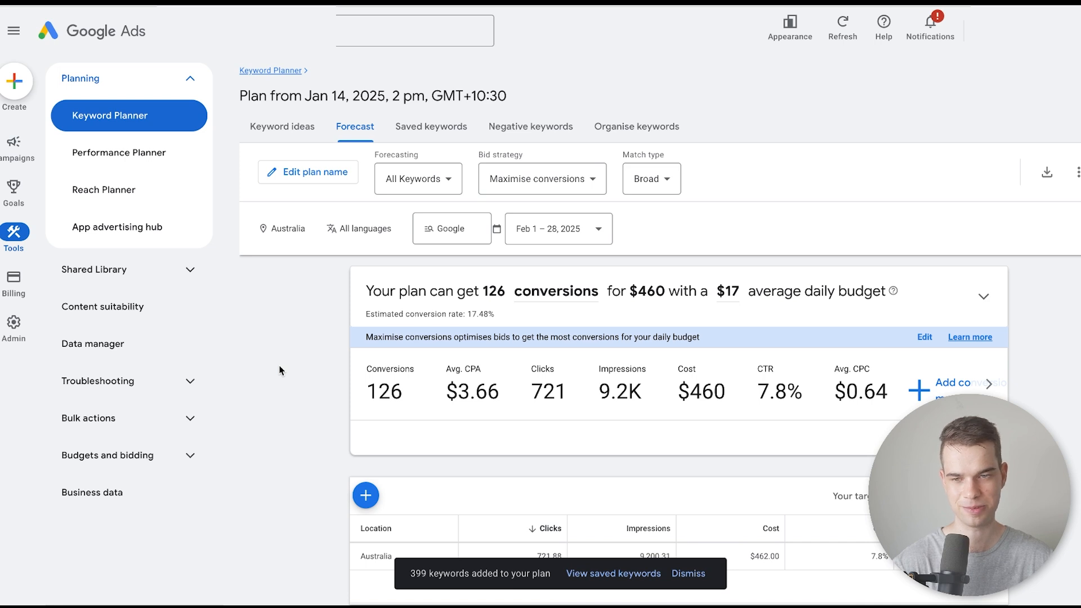
Replace Australia with Brisbane, Queensland, Australia as the forecast's target location and save it.
{"action": "left_click", "coordinate": [304, 230]}
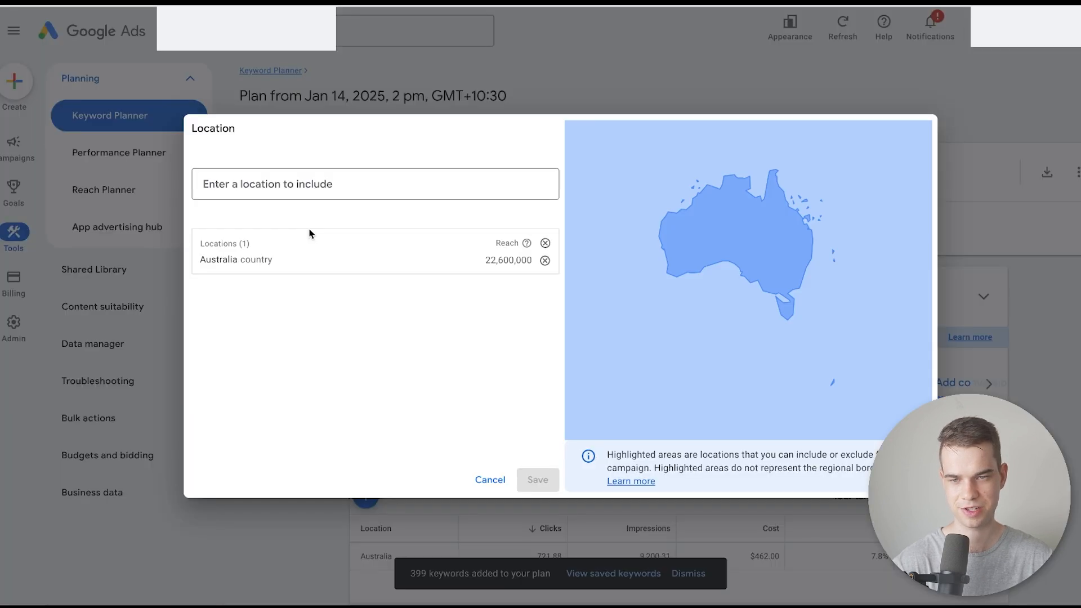
{"action": "left_click", "coordinate": [545, 261]}
{"action": "left_click", "coordinate": [460, 184]}
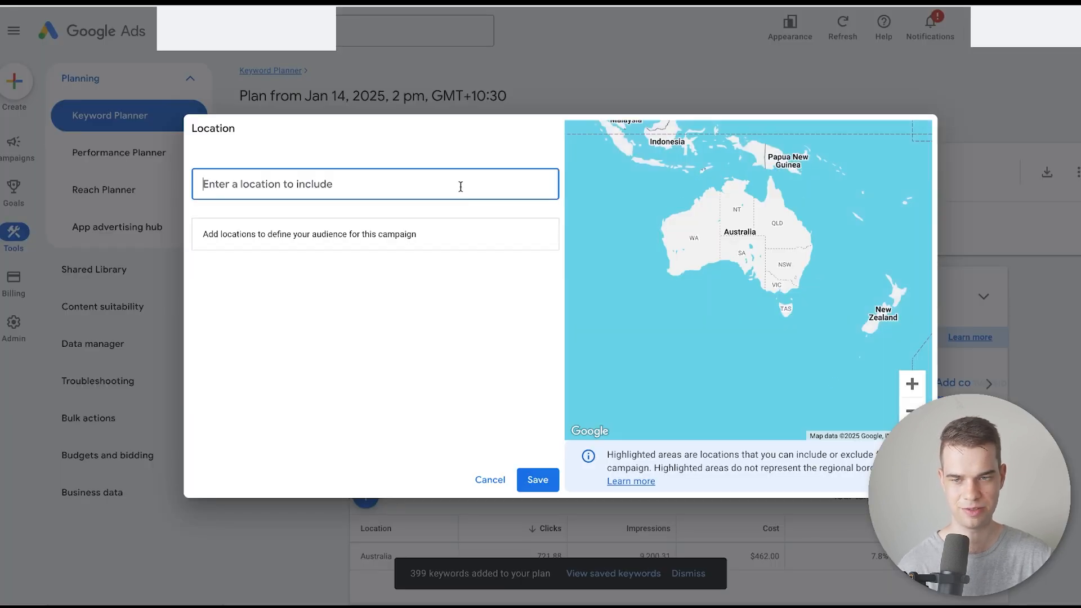
{"action": "type", "text": "brisbane"}
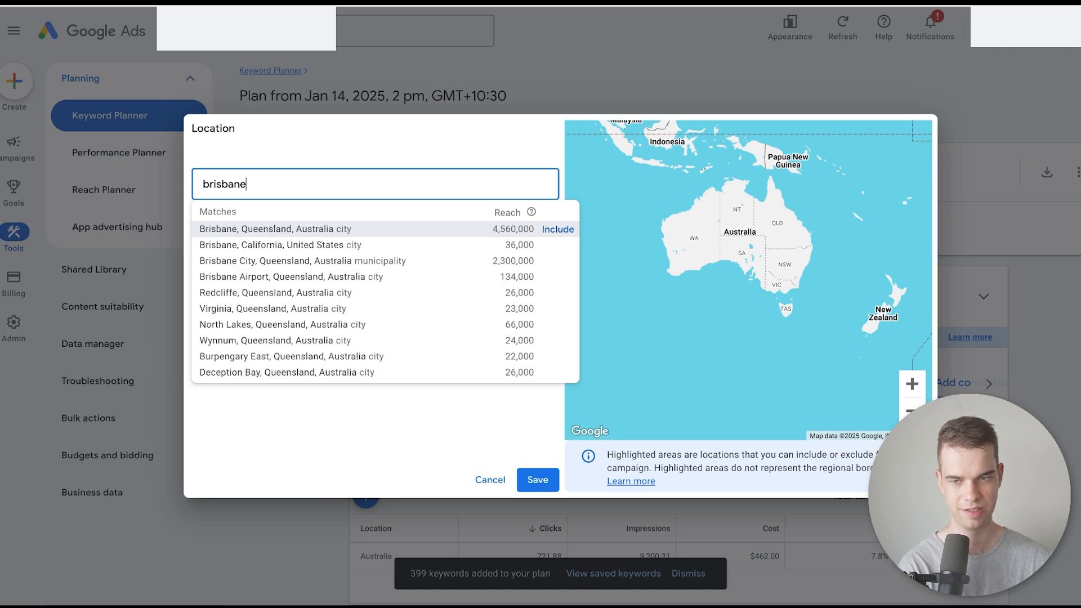
{"action": "left_click", "coordinate": [557, 229]}
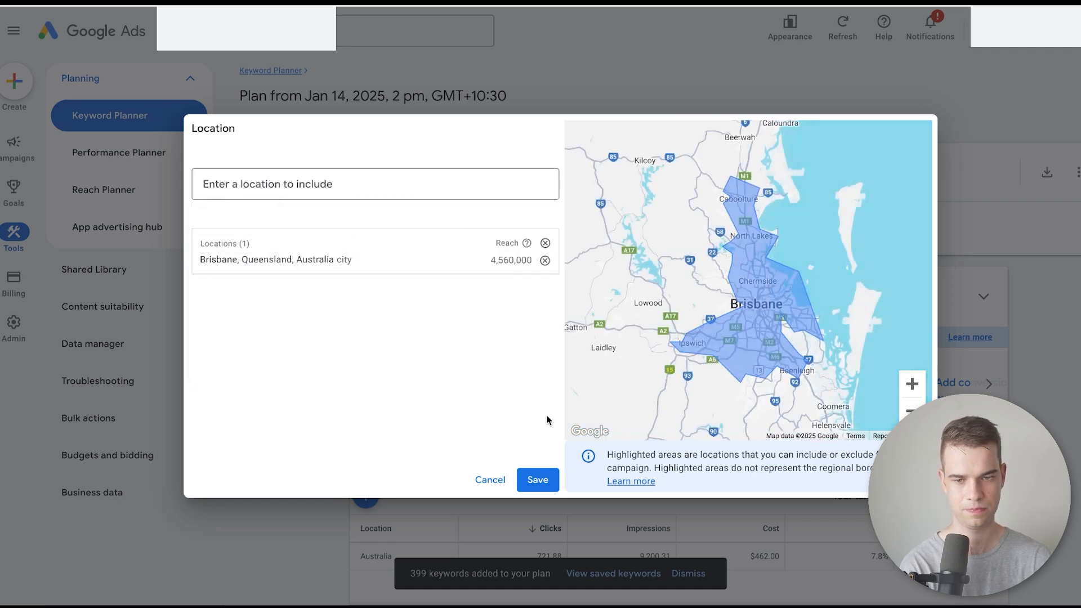
{"action": "left_click", "coordinate": [533, 481]}
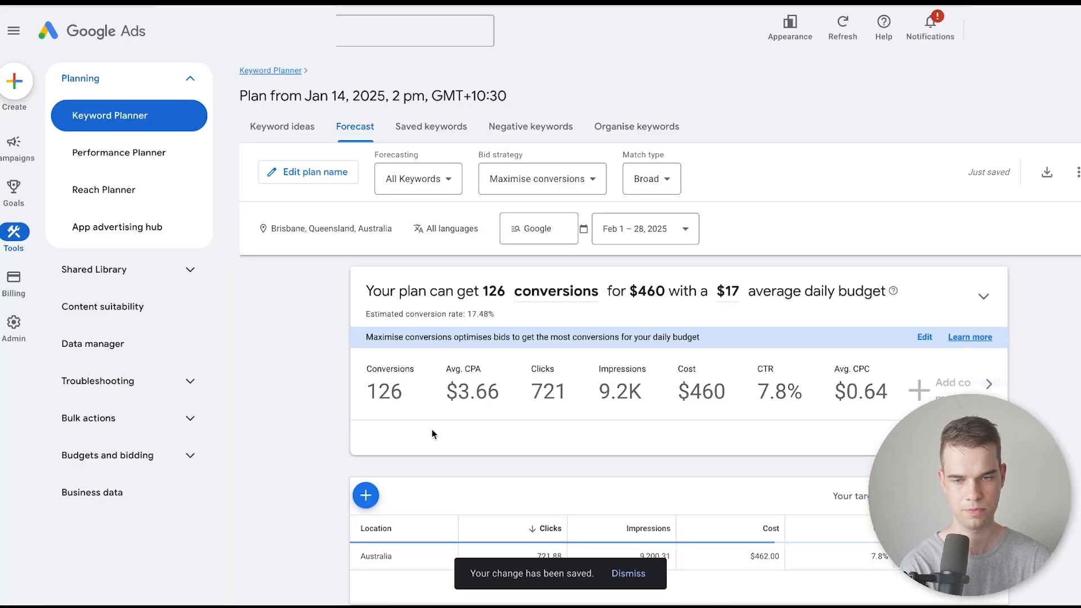
Set the forecast's keyword match type to Phrase.
{"action": "left_click", "coordinate": [648, 179]}
{"action": "left_click", "coordinate": [655, 206]}
{"action": "left_click", "coordinate": [659, 238]}
{"action": "left_click", "coordinate": [789, 284]}
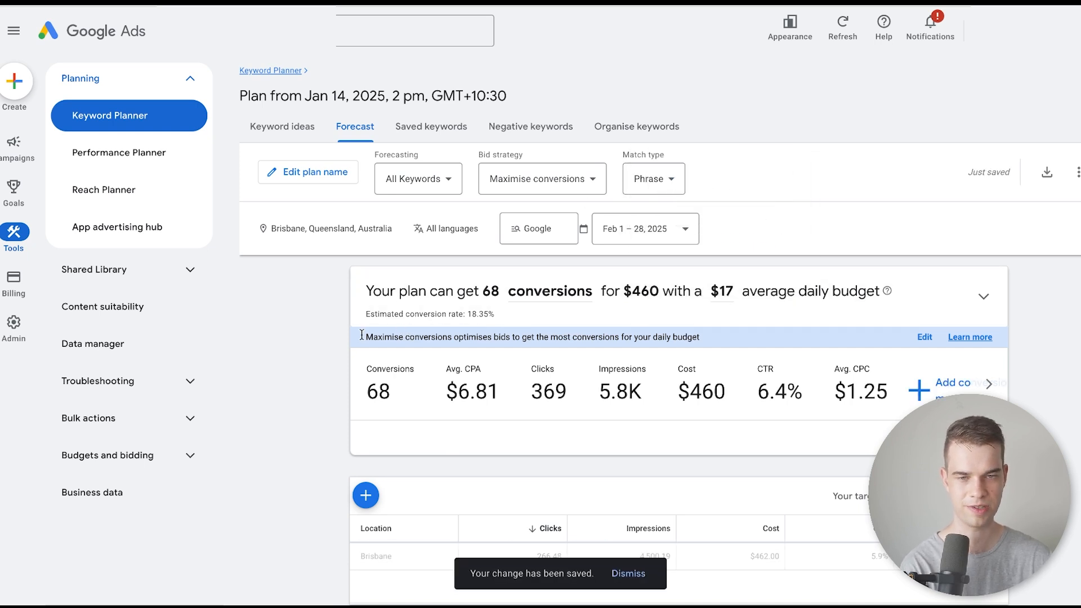
Expand the forecast's conversions graph and open the average daily budget for editing, leaving its value as it is.
{"action": "scroll", "coordinate": [306, 342], "scroll_direction": "down", "scroll_amount": 1}
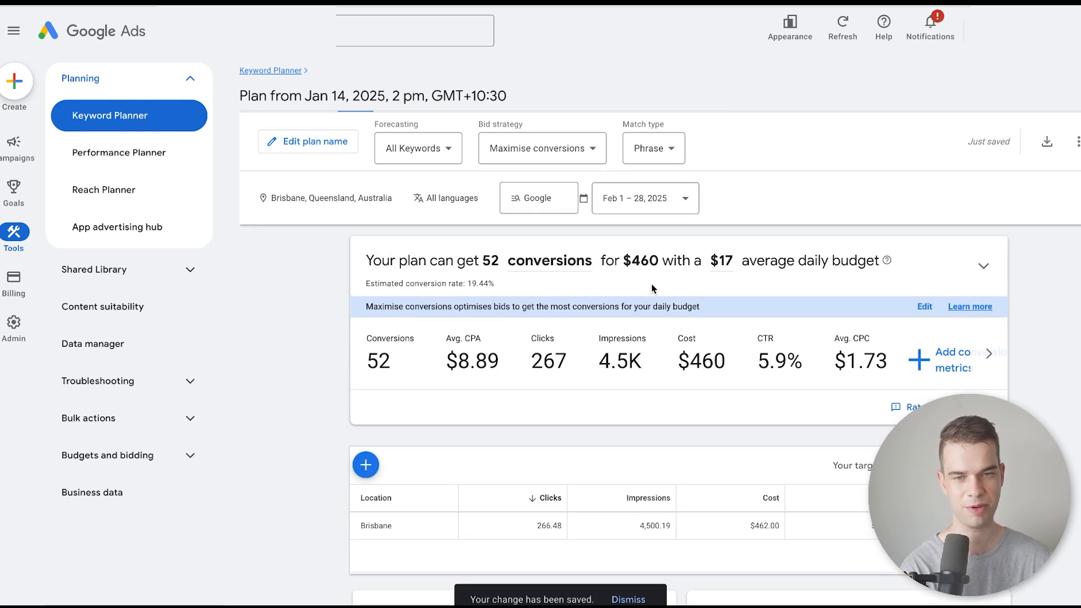
{"action": "left_click", "coordinate": [729, 264]}
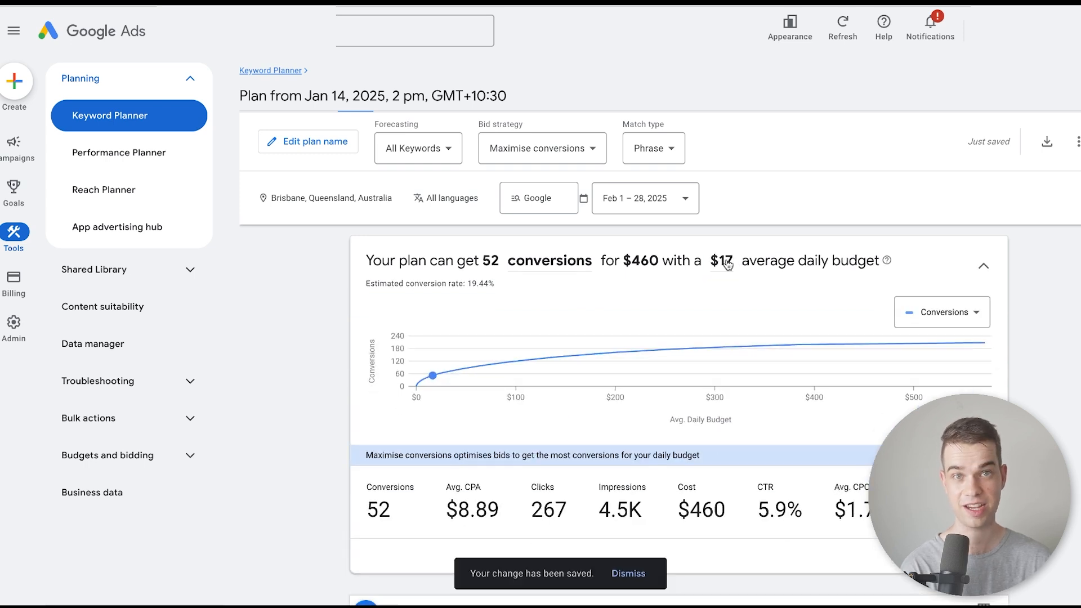
{"action": "left_click", "coordinate": [727, 264]}
{"action": "left_click", "coordinate": [715, 296]}
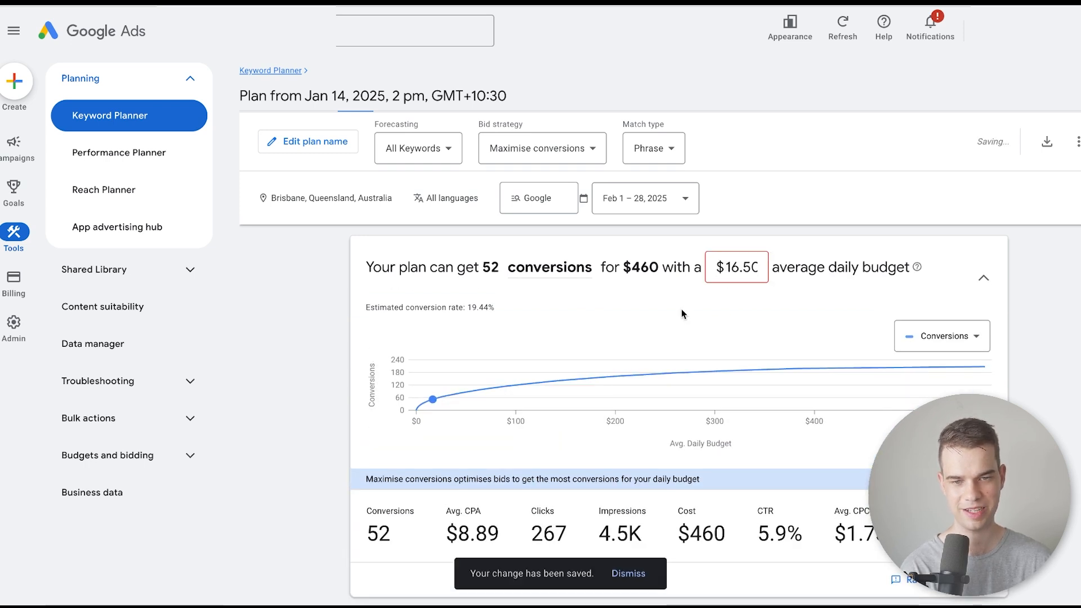
Try average daily budgets of $40 and $100 on the conversions graph, and settle on $68.
{"action": "mouse_move", "coordinate": [443, 372]}
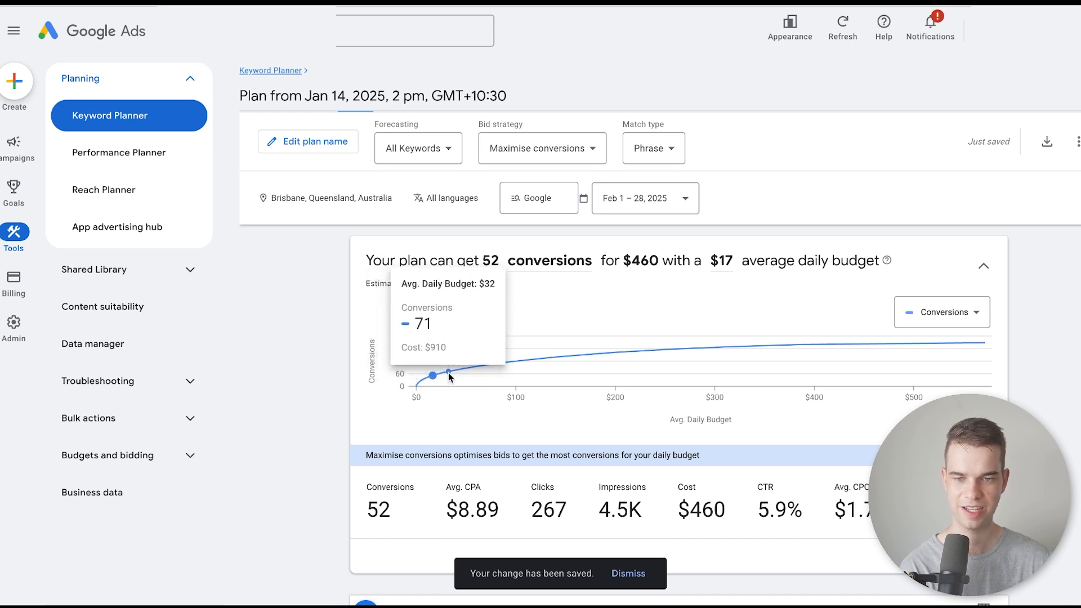
{"action": "left_click", "coordinate": [456, 371]}
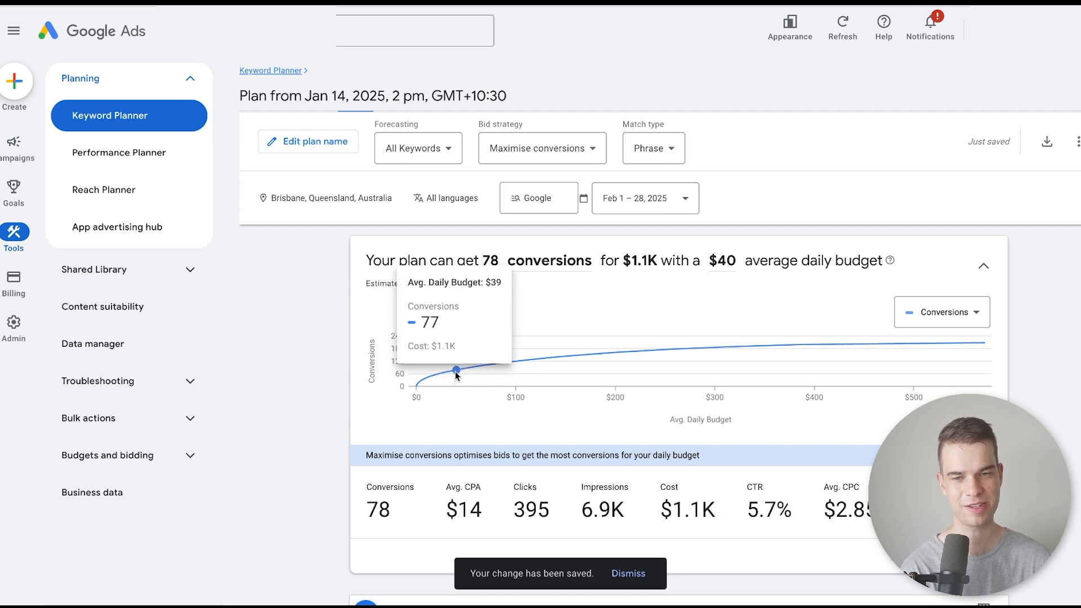
{"action": "left_click", "coordinate": [515, 364]}
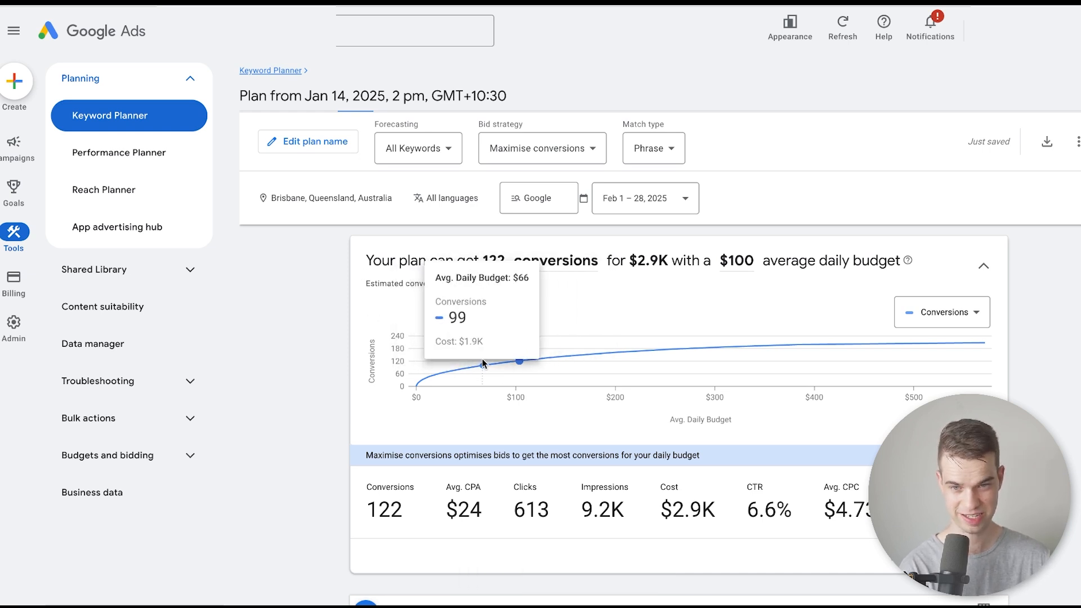
{"action": "left_click", "coordinate": [484, 362]}
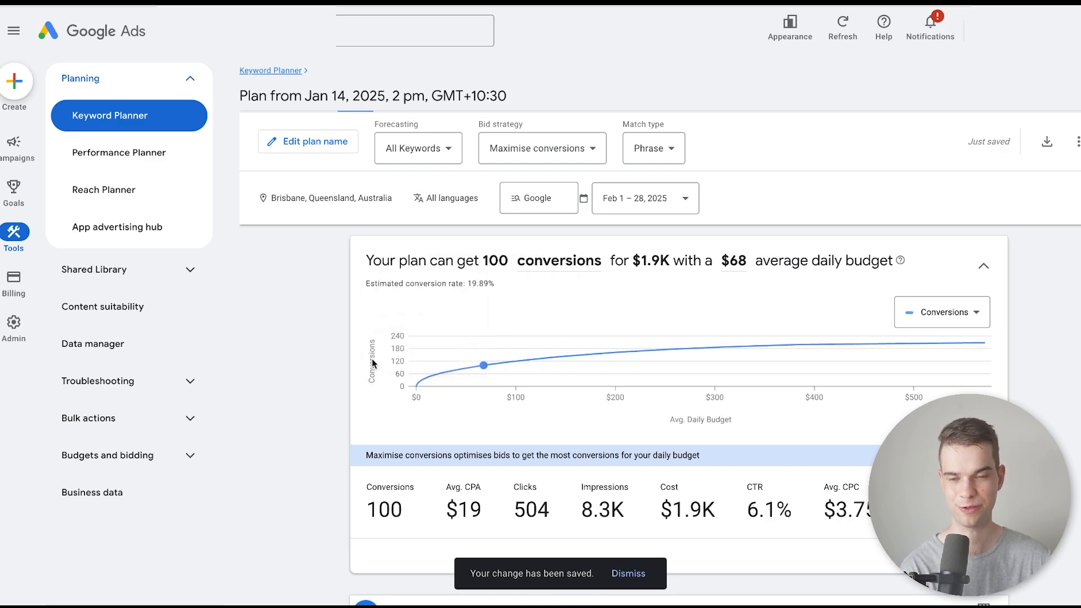
Examine the forecast's conversions metric and its estimated conversion rate for the chosen budget.
{"action": "scroll", "coordinate": [394, 372], "scroll_direction": "down", "scroll_amount": 5}
{"action": "scroll", "coordinate": [357, 372], "scroll_direction": "up", "scroll_amount": 5}
{"action": "scroll", "coordinate": [348, 371], "scroll_direction": "down", "scroll_amount": 2}
{"action": "scroll", "coordinate": [348, 371], "scroll_direction": "up", "scroll_amount": 3}
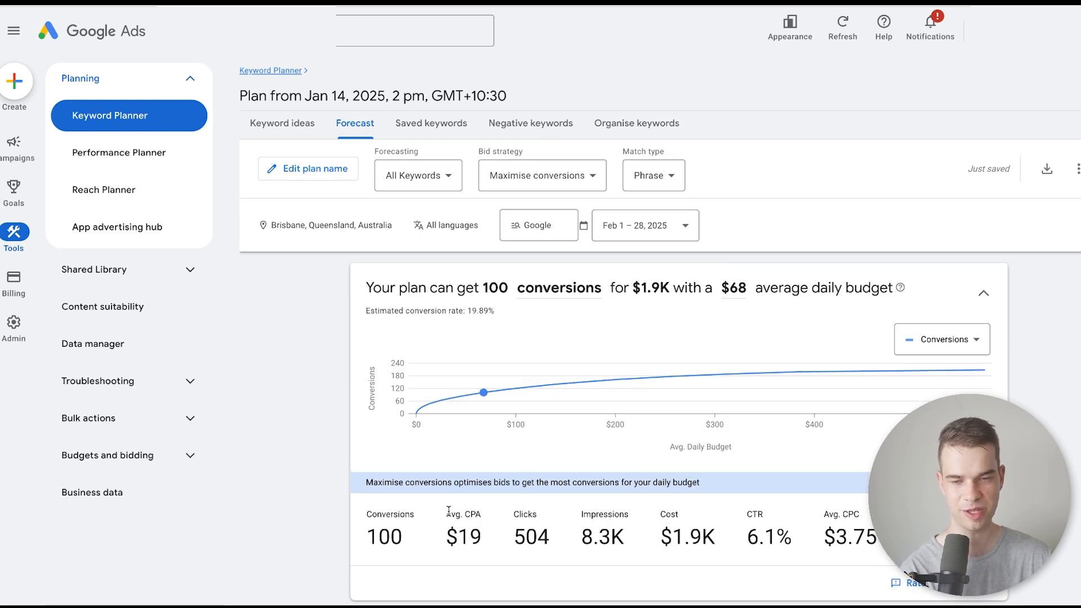
{"action": "double_click", "coordinate": [392, 513]}
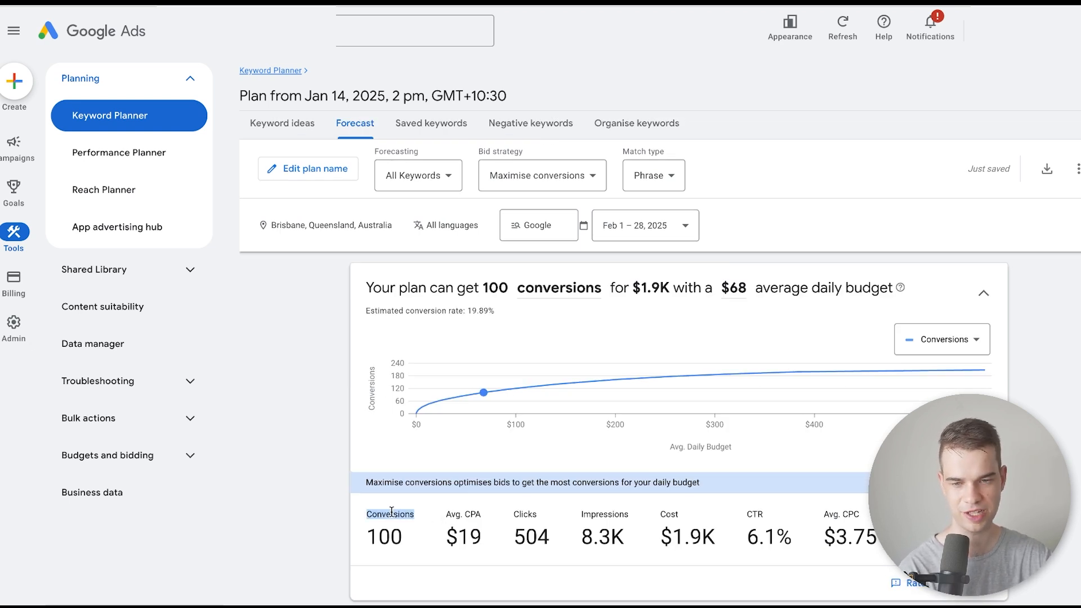
{"action": "left_click", "coordinate": [387, 526]}
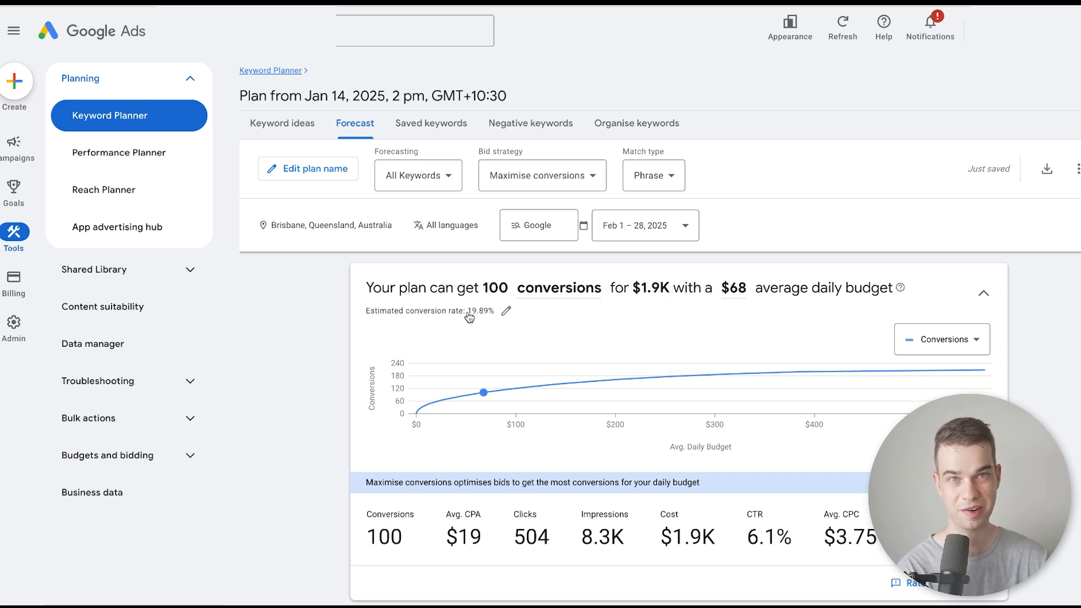
{"action": "left_click_drag", "start_coordinate": [367, 310], "coordinate": [496, 314]}
Set the forecast's conversion rate to 10% and the value per conversion to $100, and save them.
{"action": "left_click", "coordinate": [506, 310]}
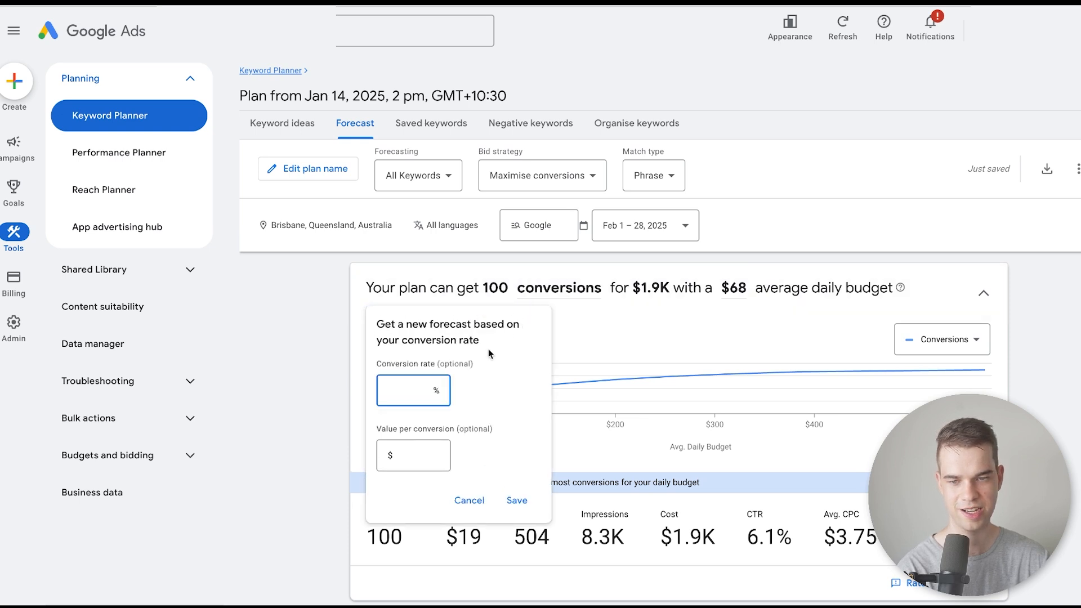
{"action": "left_click", "coordinate": [579, 323]}
{"action": "left_click", "coordinate": [506, 311]}
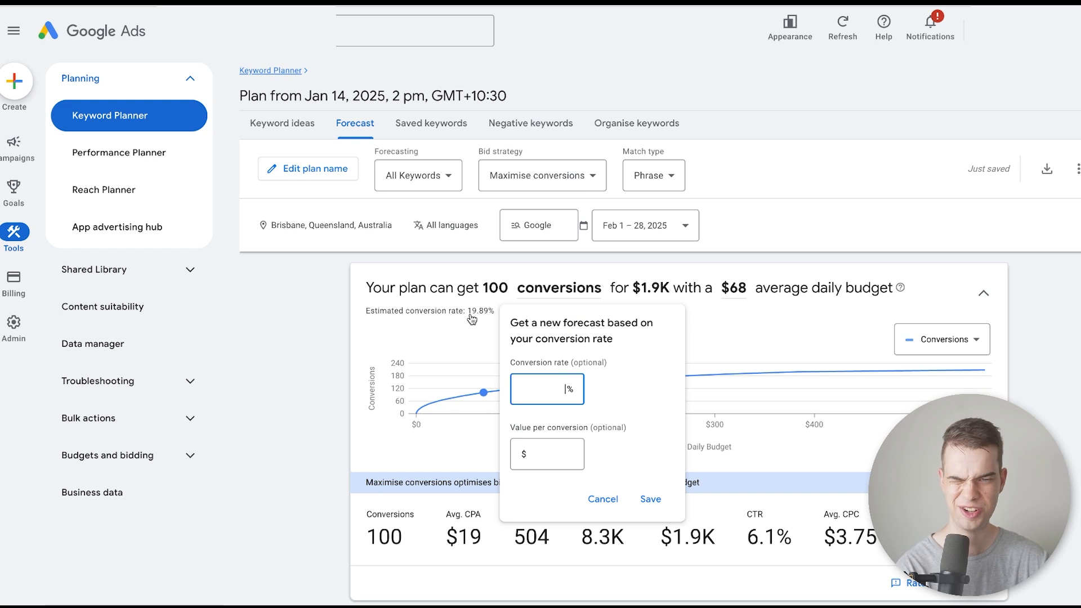
{"action": "type", "text": "1"}
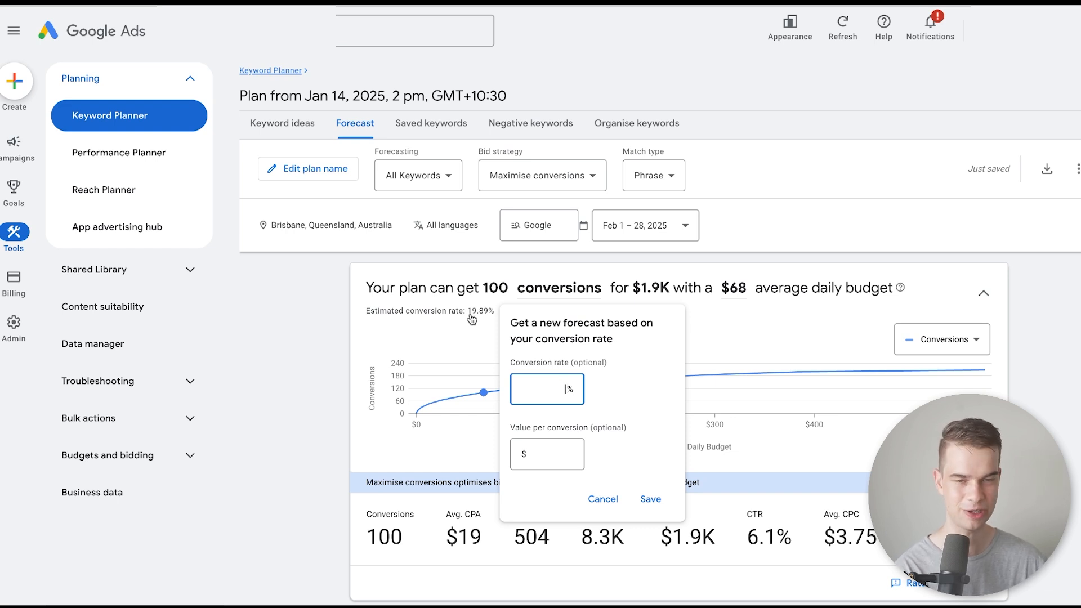
{"action": "type", "text": "0"}
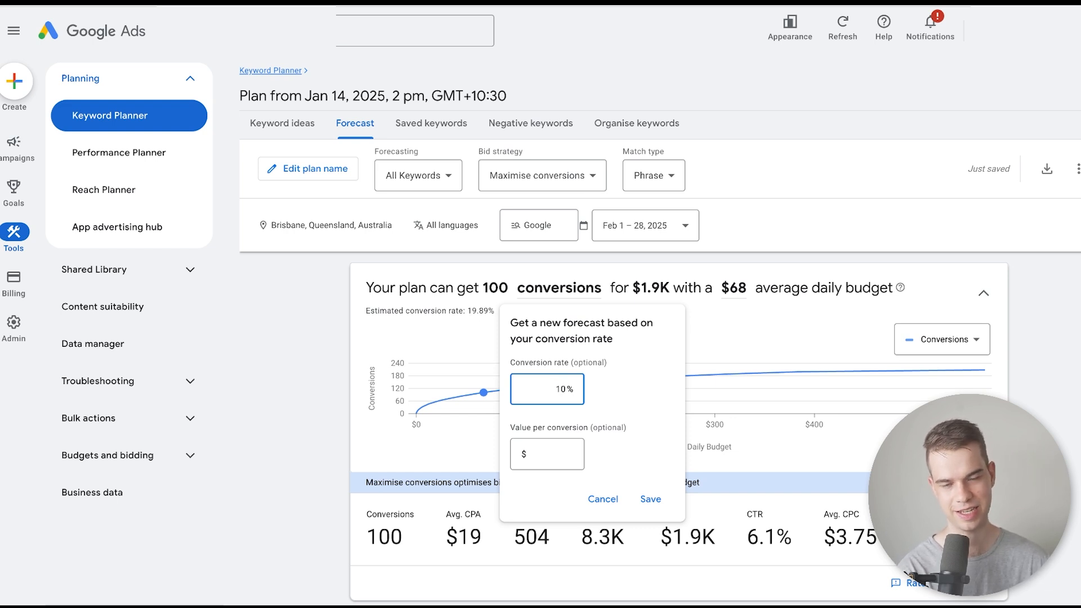
{"action": "left_click", "coordinate": [555, 448]}
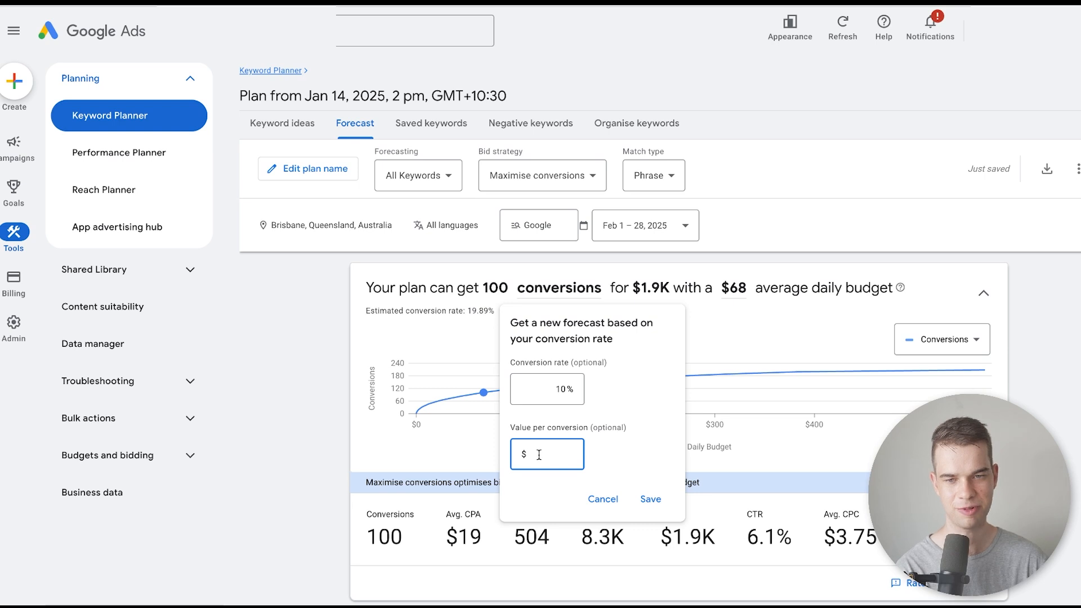
{"action": "type", "text": "100"}
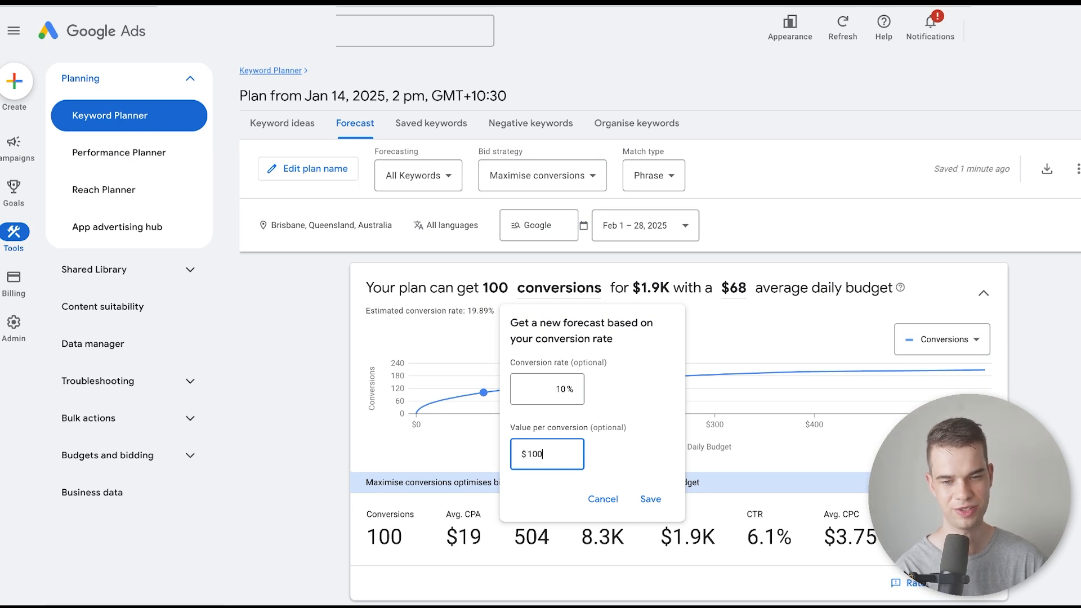
{"action": "left_click", "coordinate": [649, 501]}
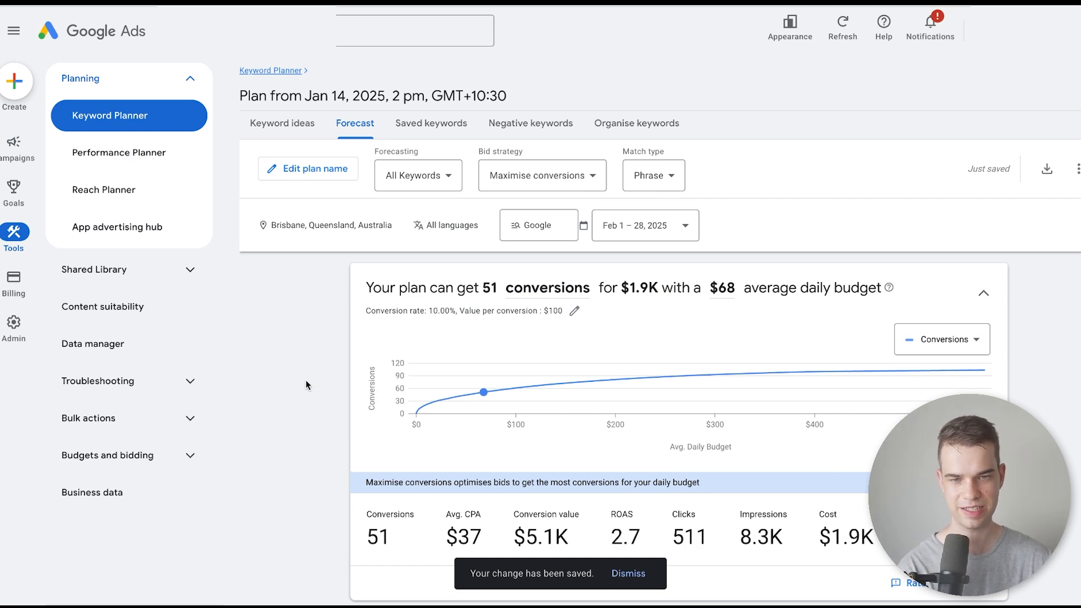
Examine the updated forecast's conversions, average CPA, conversion value, ROAS, clicks and cost.
{"action": "scroll", "coordinate": [306, 380], "scroll_direction": "down", "scroll_amount": 1}
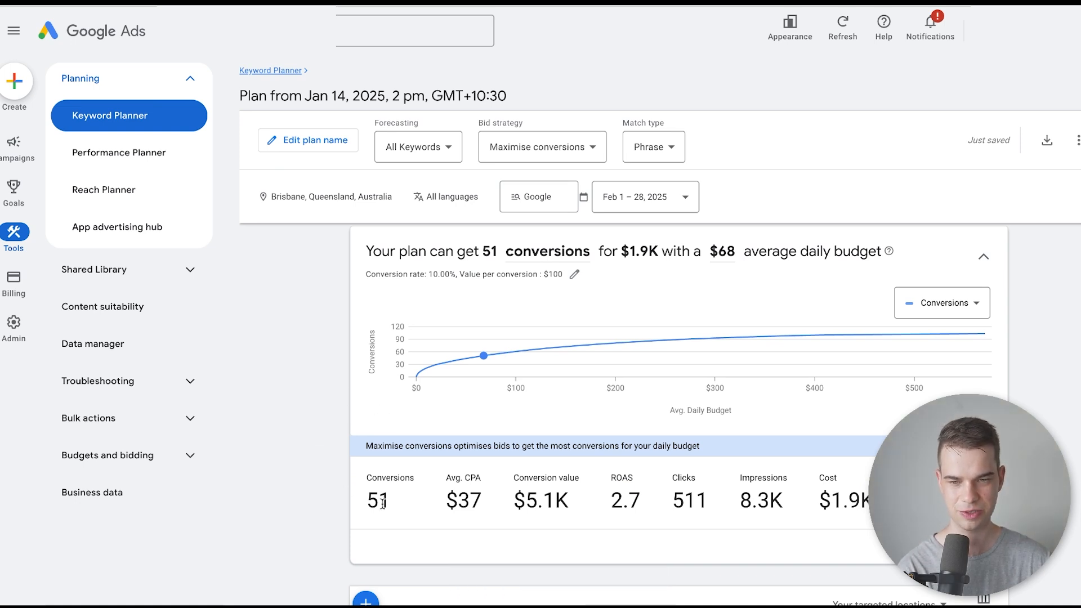
{"action": "left_click_drag", "start_coordinate": [442, 509], "coordinate": [482, 510]}
{"action": "left_click", "coordinate": [466, 509]}
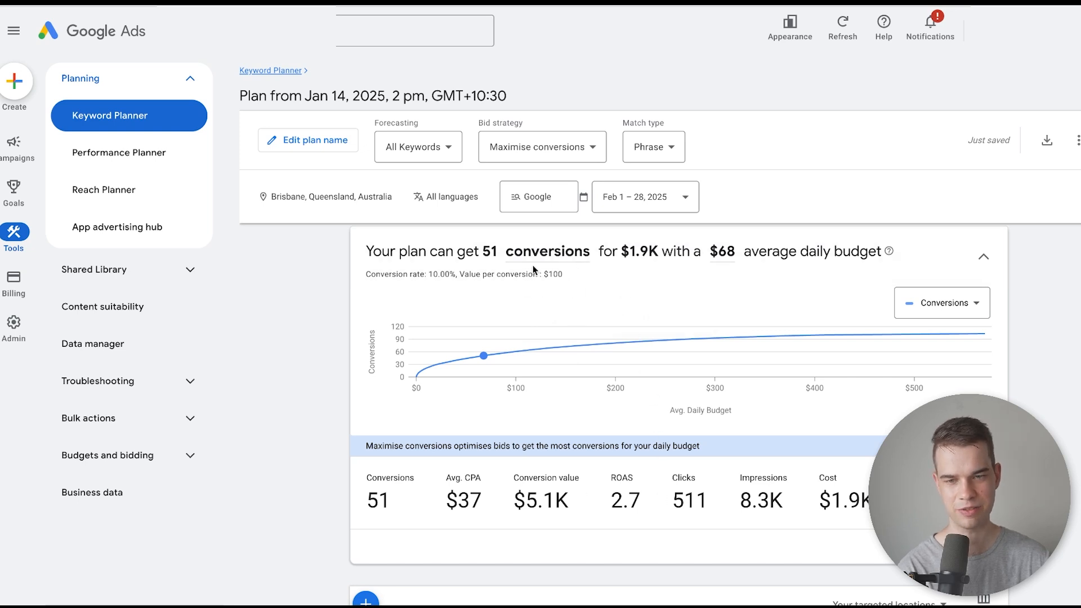
{"action": "scroll", "coordinate": [582, 304], "scroll_direction": "up", "scroll_amount": 1}
{"action": "mouse_move", "coordinate": [574, 308]}
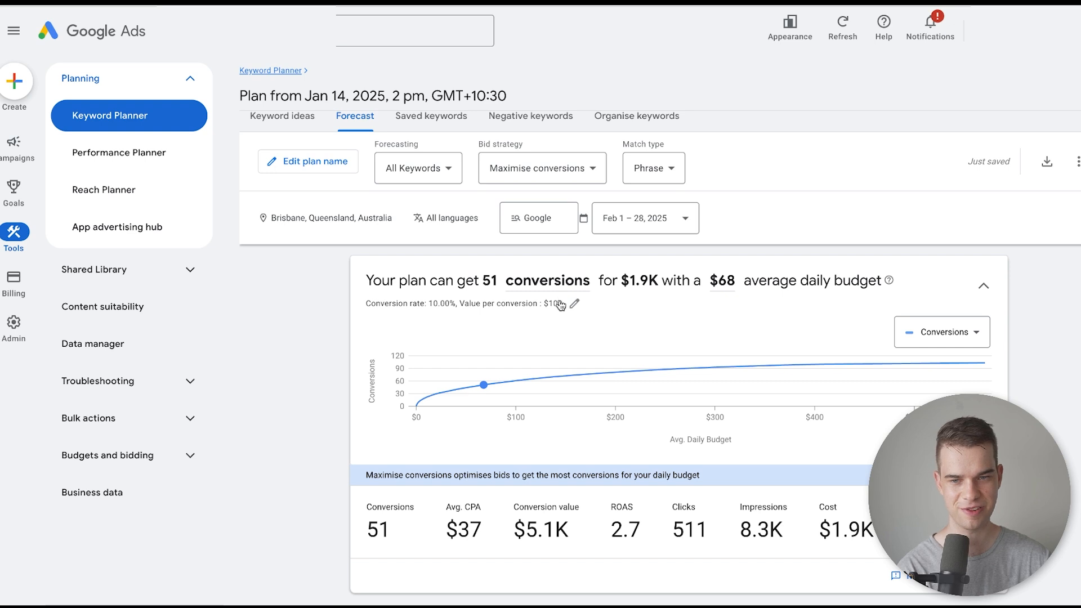
{"action": "left_click_drag", "start_coordinate": [493, 532], "coordinate": [649, 542]}
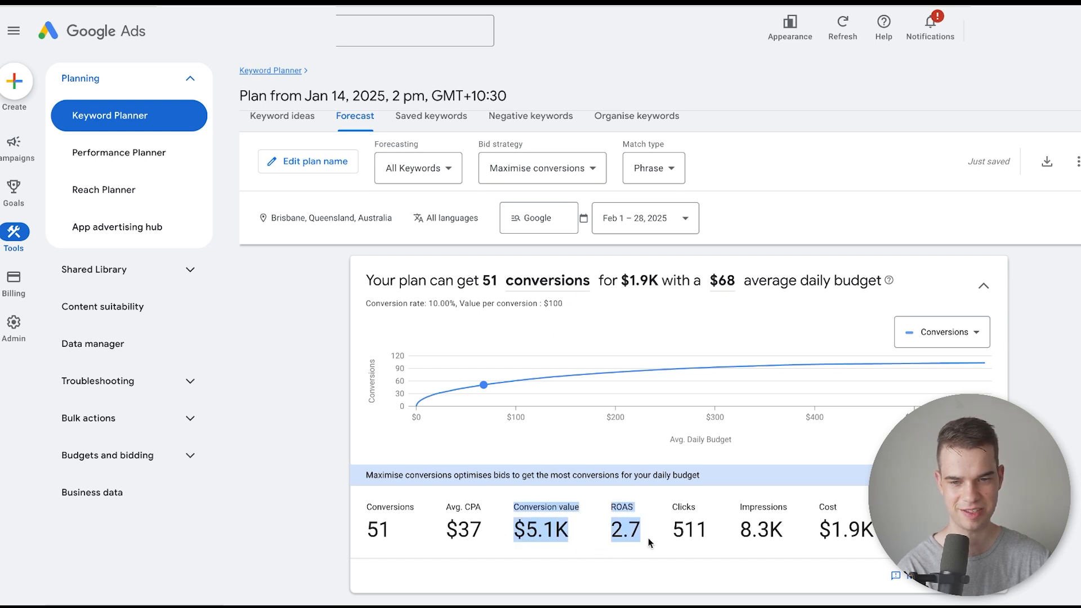
{"action": "left_click", "coordinate": [649, 542]}
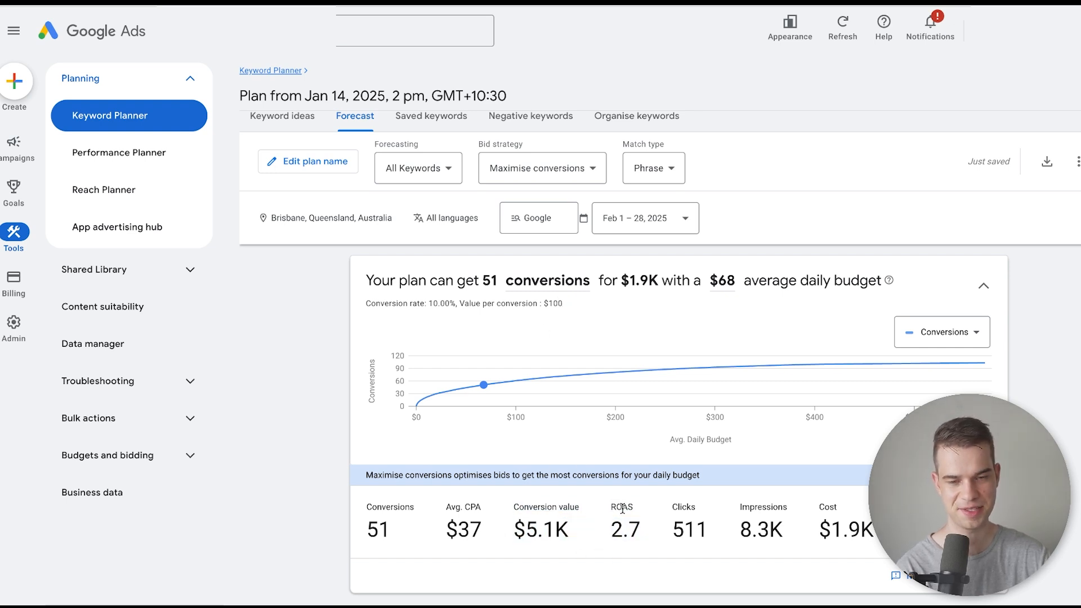
{"action": "double_click", "coordinate": [690, 529]}
{"action": "left_click", "coordinate": [713, 533]}
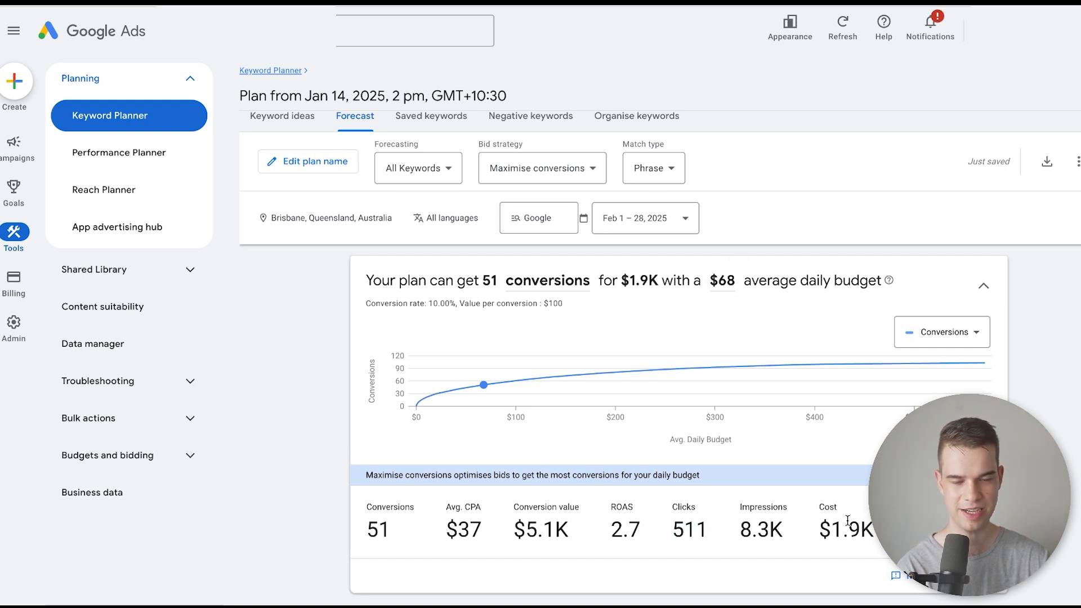
{"action": "scroll", "coordinate": [807, 538], "scroll_direction": "right", "scroll_amount": 1}
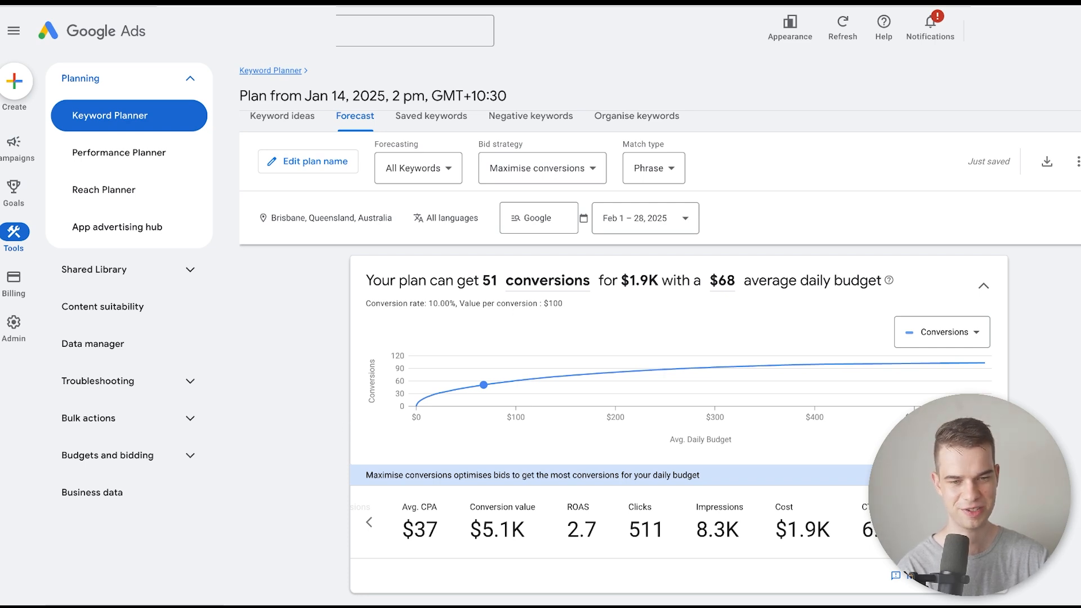
Apply the Exact match type to the forecast's keywords, and check the resulting conversions and average CPA.
{"action": "left_click", "coordinate": [642, 167]}
{"action": "left_click", "coordinate": [657, 194]}
{"action": "left_click", "coordinate": [671, 259]}
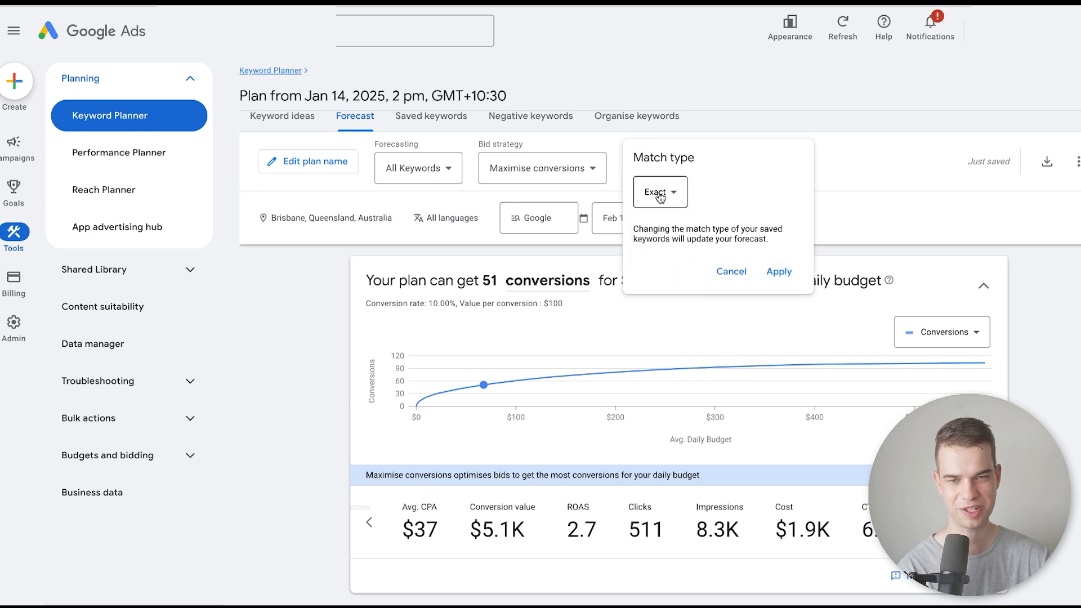
{"action": "left_click", "coordinate": [779, 272]}
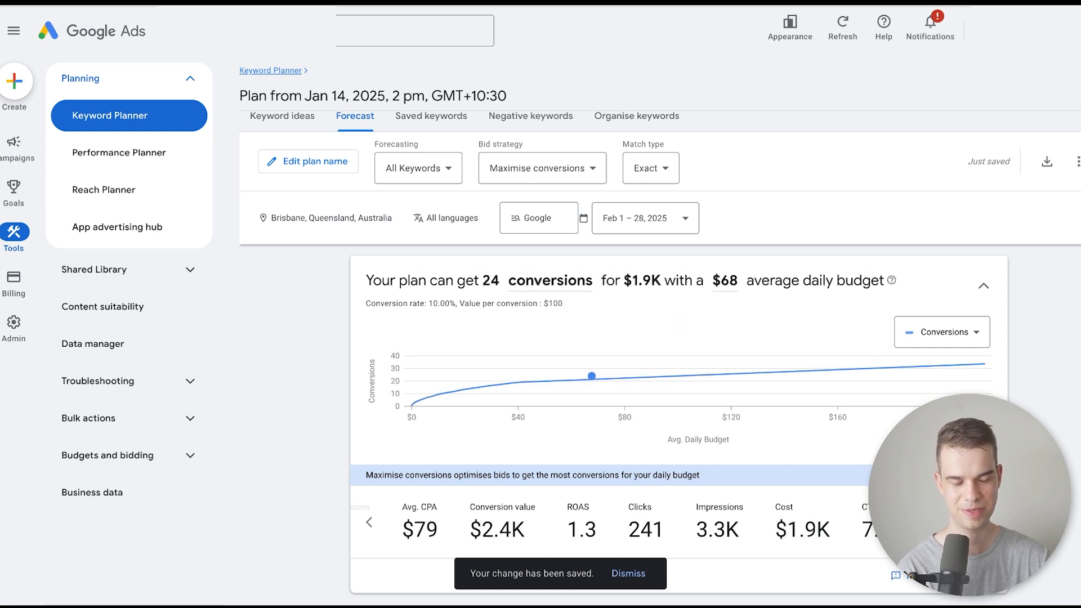
{"action": "left_click", "coordinate": [369, 522]}
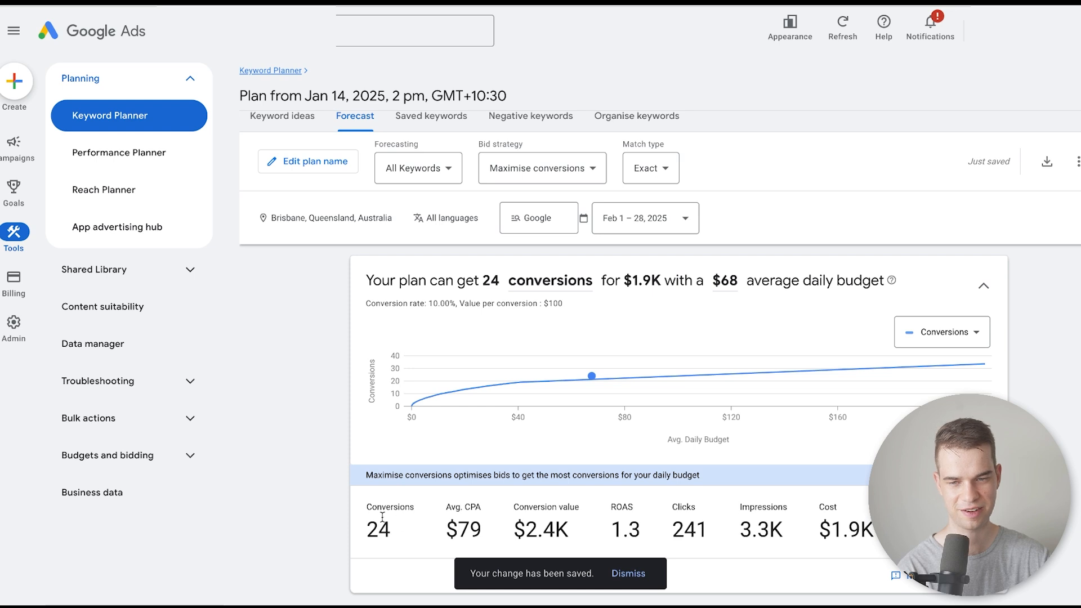
{"action": "left_click_drag", "start_coordinate": [443, 529], "coordinate": [482, 528]}
{"action": "left_click", "coordinate": [480, 526]}
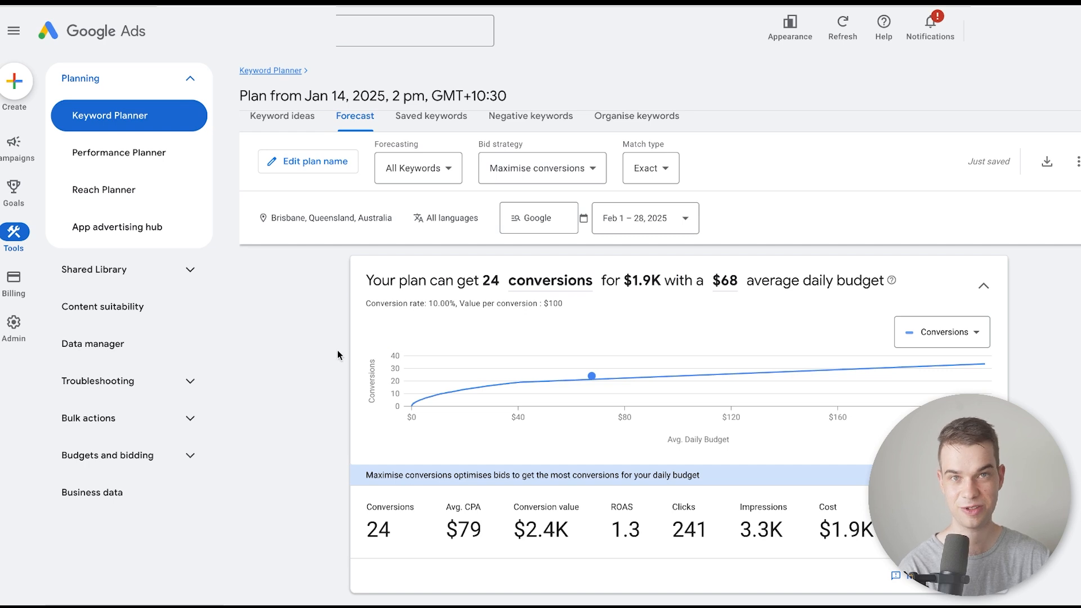
Switch the forecast's keyword match type from Exact back to Phrase and apply it.
{"action": "left_click", "coordinate": [654, 168]}
{"action": "left_click", "coordinate": [662, 191]}
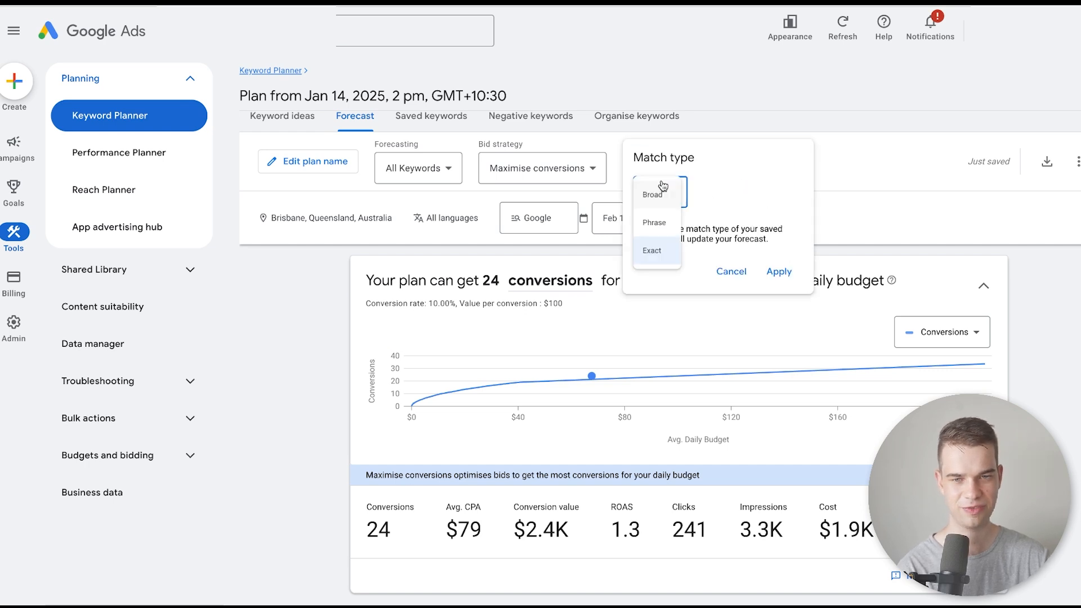
{"action": "left_click", "coordinate": [658, 227]}
{"action": "left_click", "coordinate": [779, 271]}
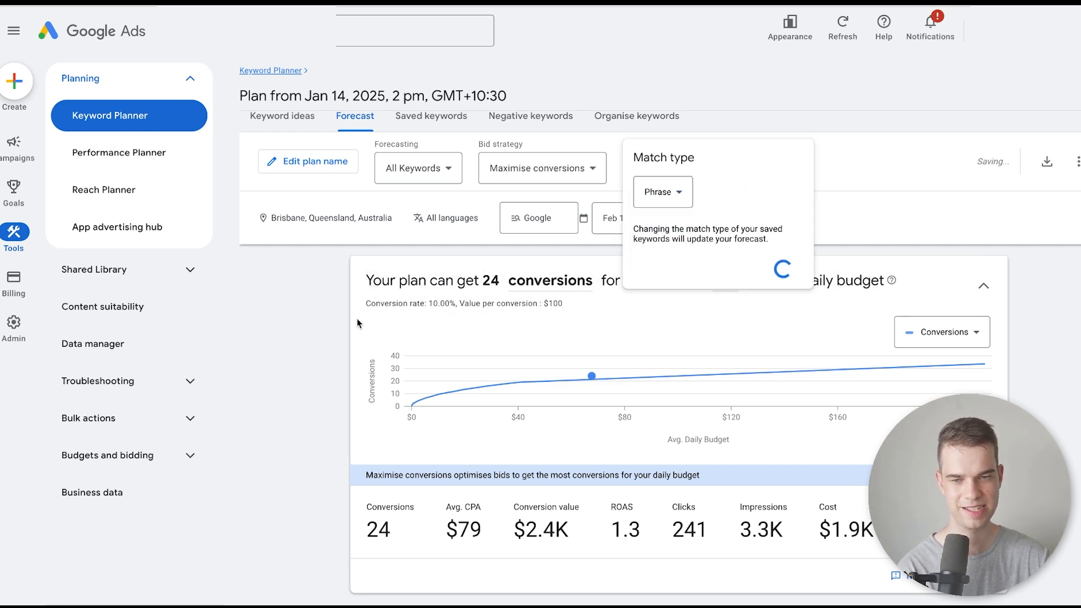